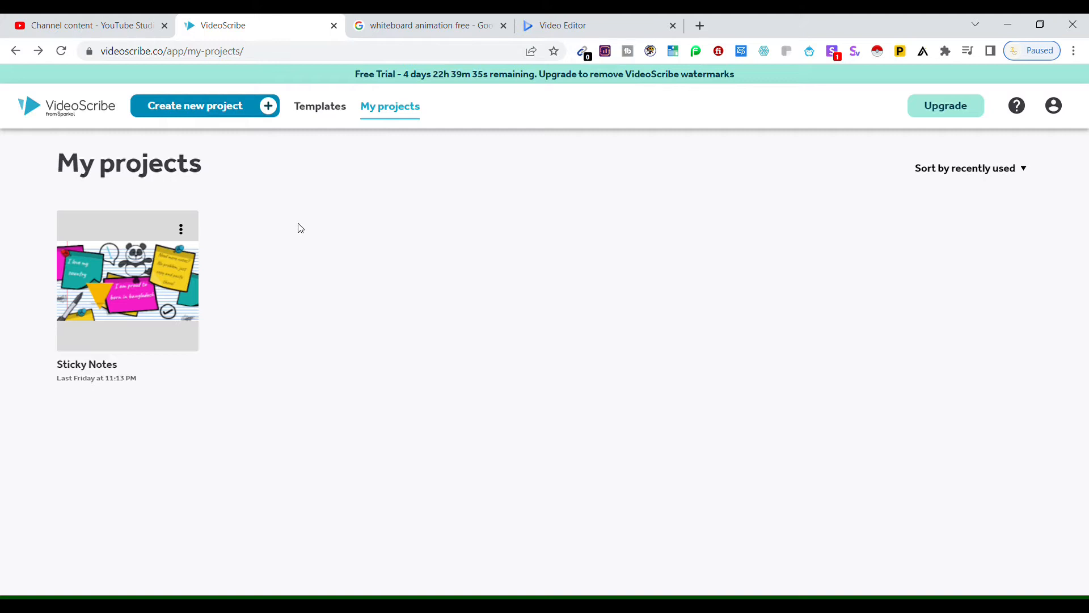
Create a new project named "Lead Generation" in the 16:9 size.
{"action": "left_click", "coordinate": [190, 112]}
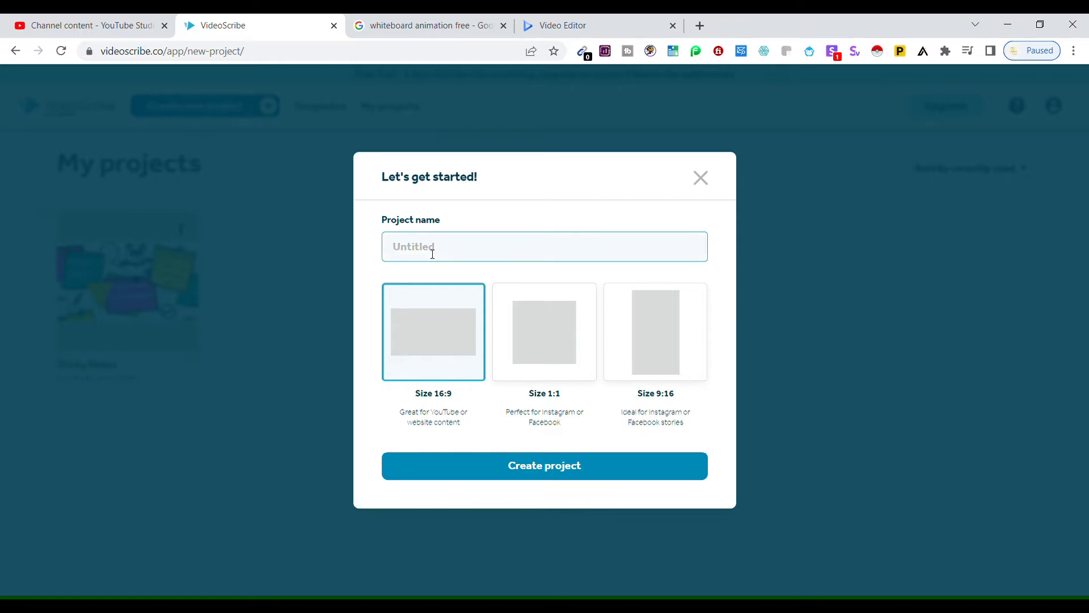
{"action": "type", "text": "Lead Generation"}
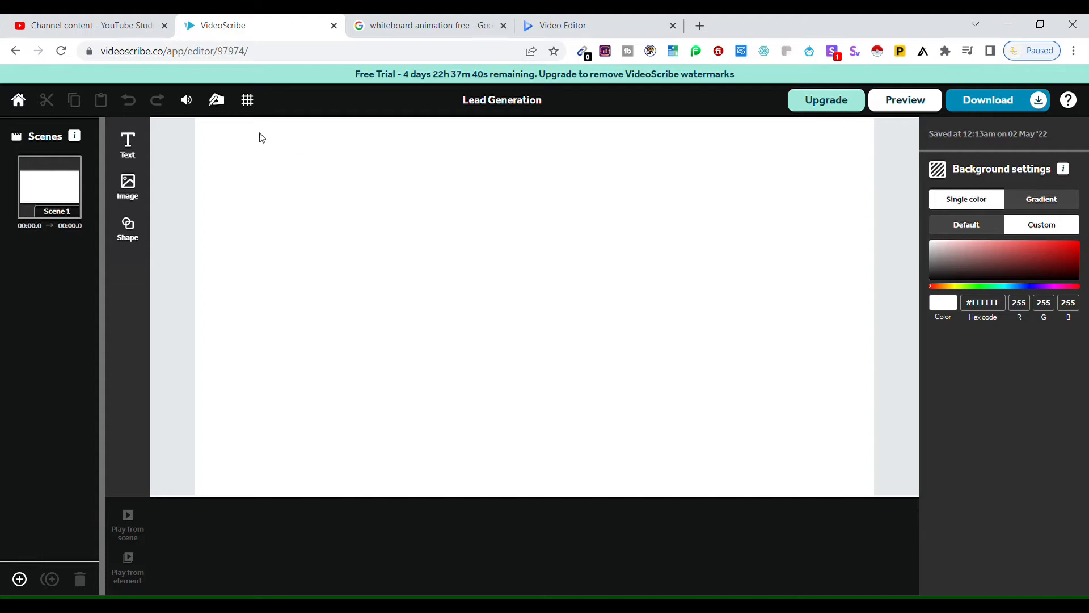
Show and hide the canvas grid, view the project audio options, and return to Scene 1.
{"action": "left_click", "coordinate": [248, 101]}
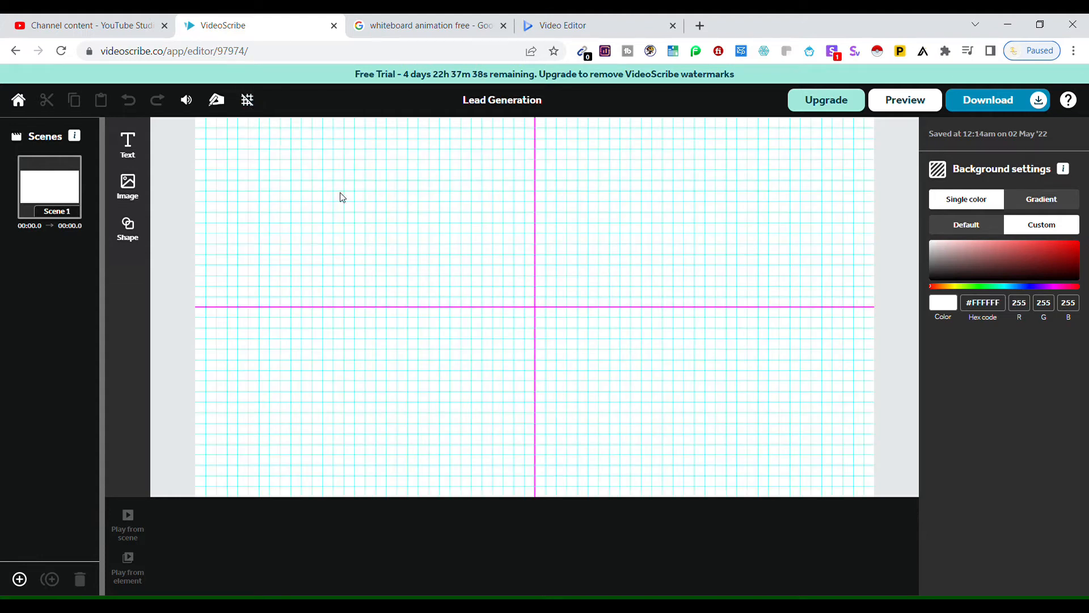
{"action": "left_click", "coordinate": [249, 101]}
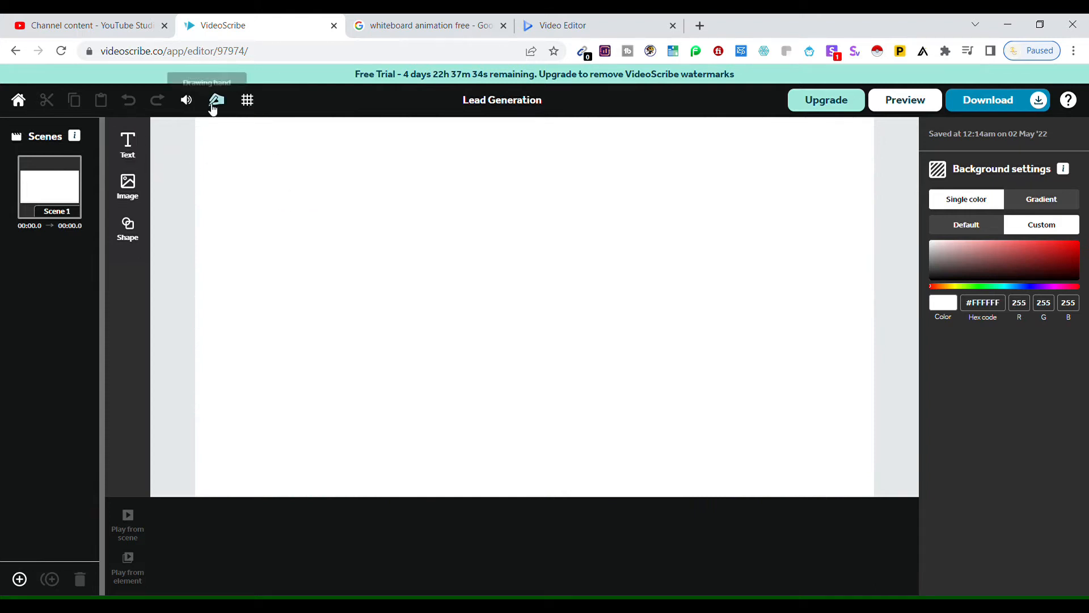
{"action": "left_click", "coordinate": [187, 102]}
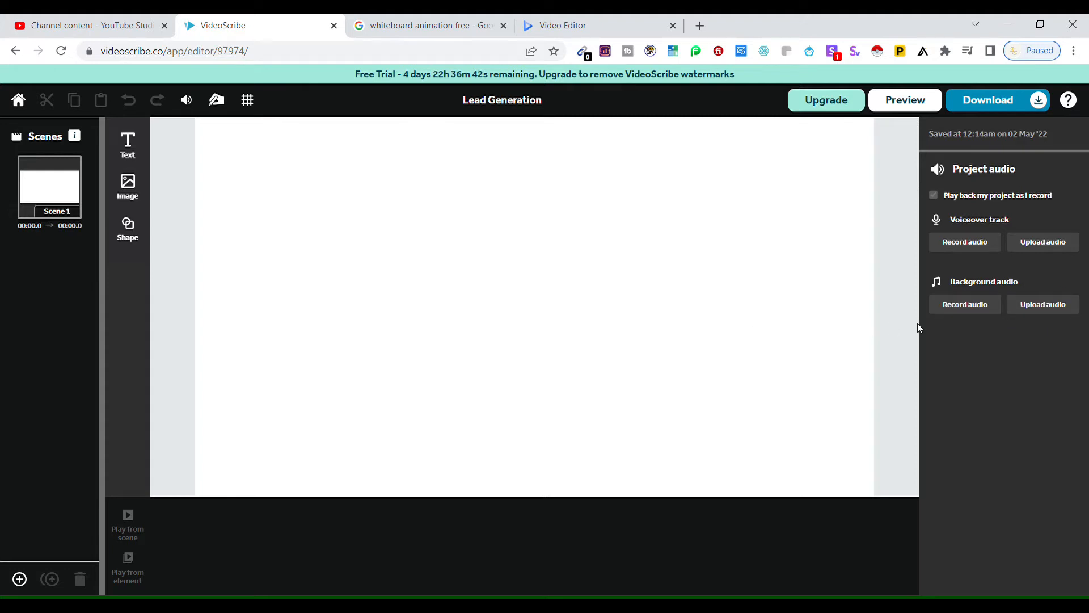
{"action": "left_click", "coordinate": [969, 308]}
{"action": "left_click", "coordinate": [53, 197]}
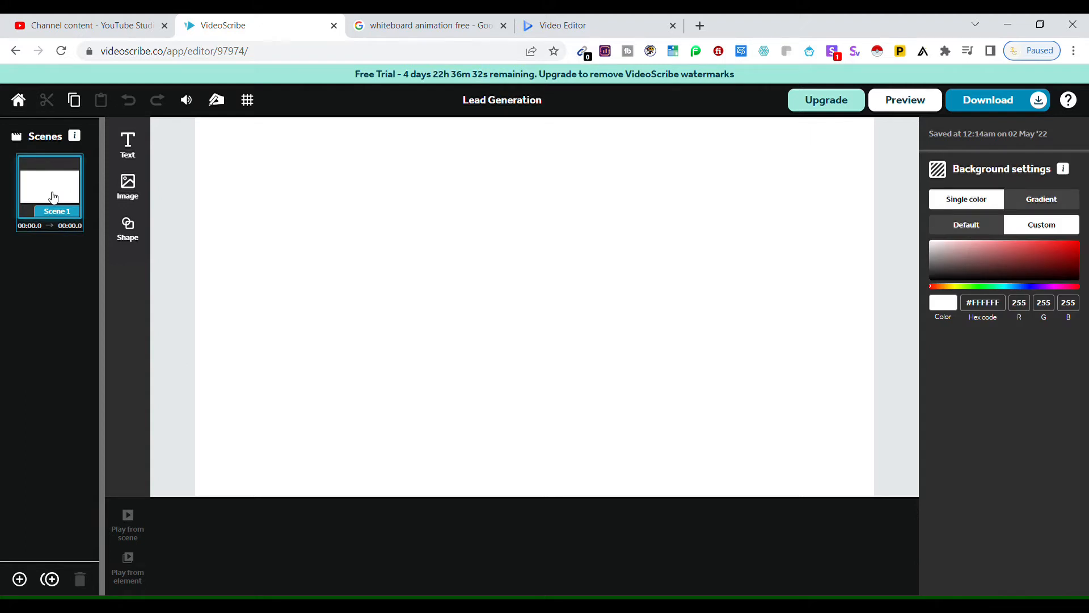
Add the text "I love my country" to the scene, move it to the canvas's lower left and shrink it slightly.
{"action": "left_click", "coordinate": [135, 153]}
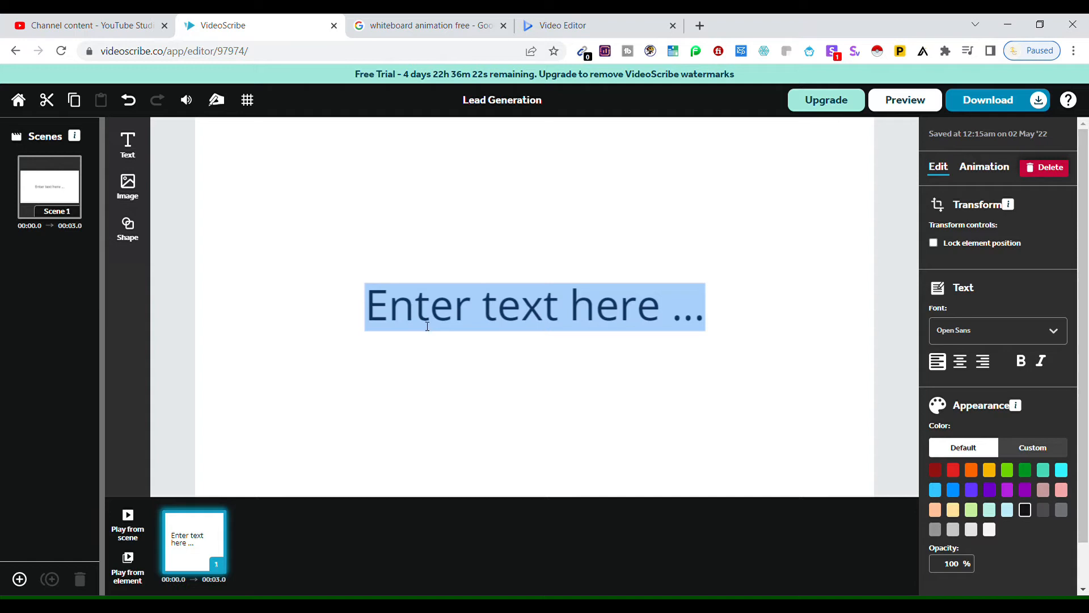
{"action": "type", "text": "I love my country"}
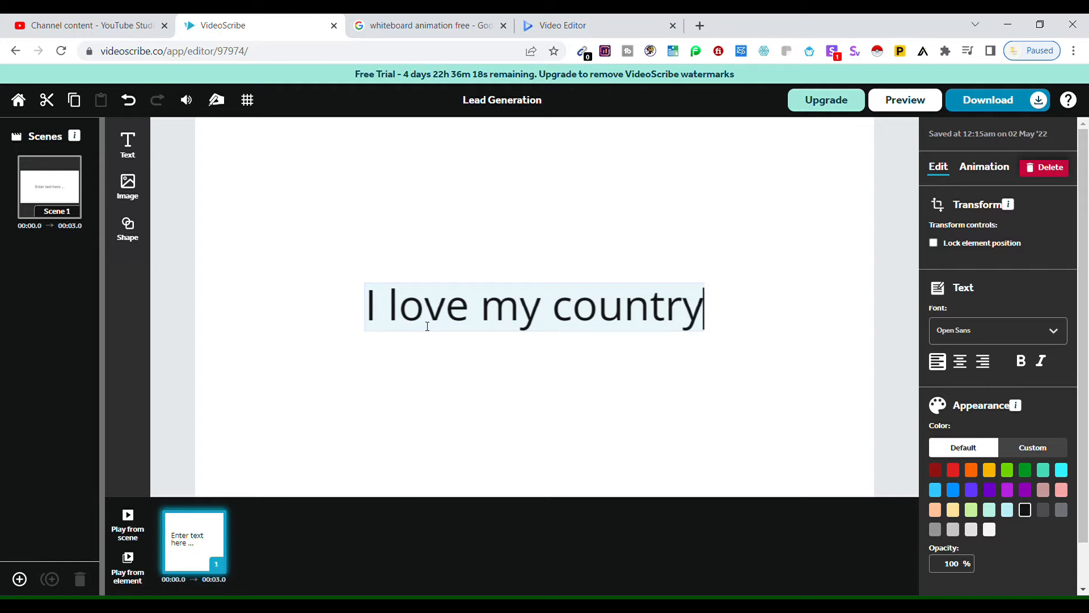
{"action": "left_click", "coordinate": [558, 376]}
{"action": "left_click_drag", "start_coordinate": [494, 314], "coordinate": [355, 396]}
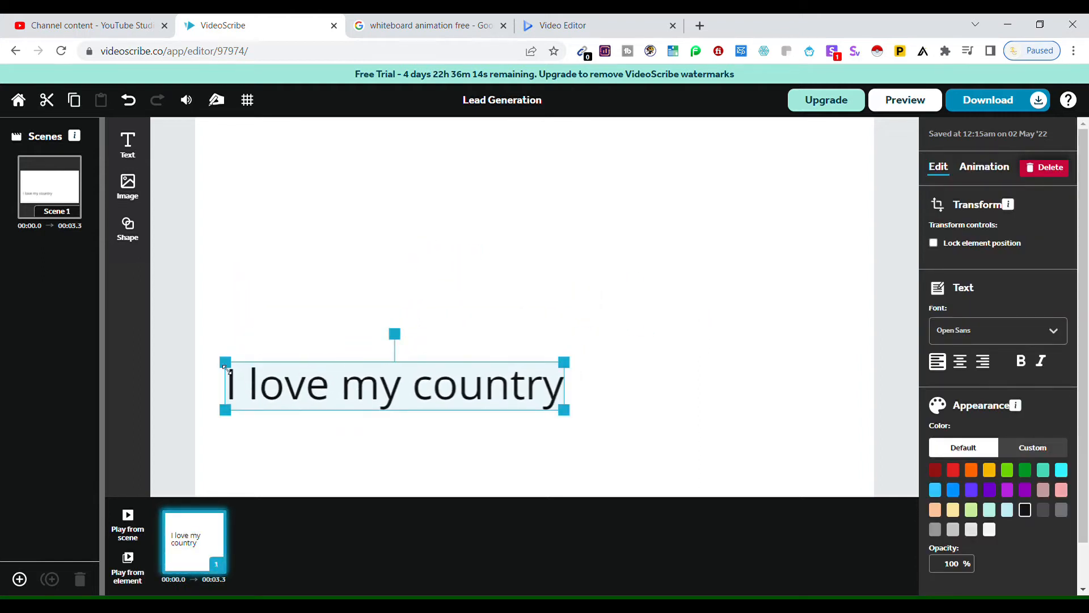
{"action": "left_click_drag", "start_coordinate": [226, 365], "coordinate": [270, 369]}
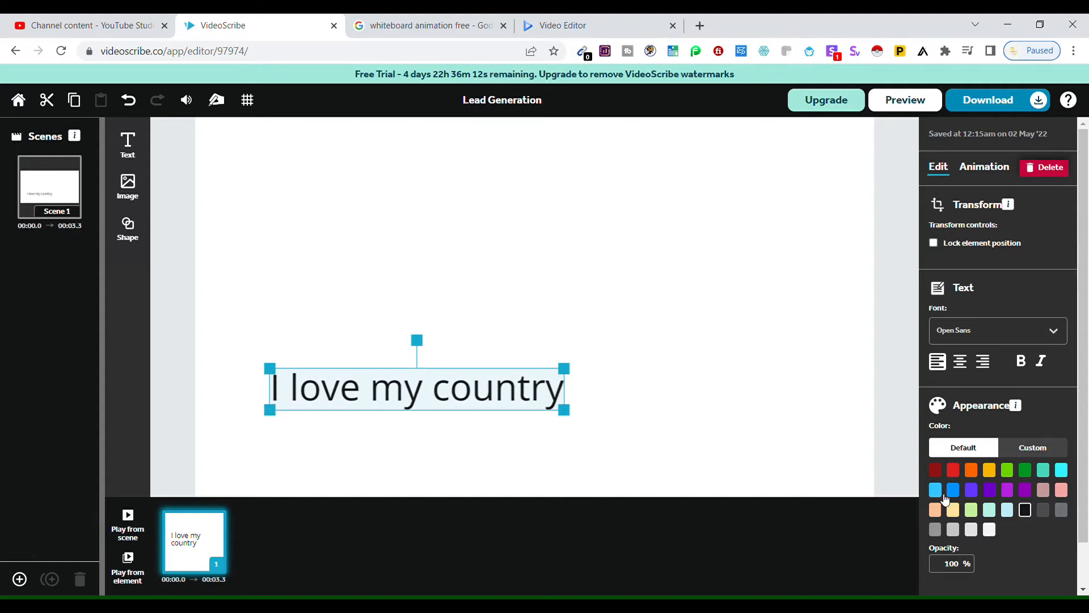
Format the text in dark red, left-aligned, bold and italic.
{"action": "left_click", "coordinate": [935, 470]}
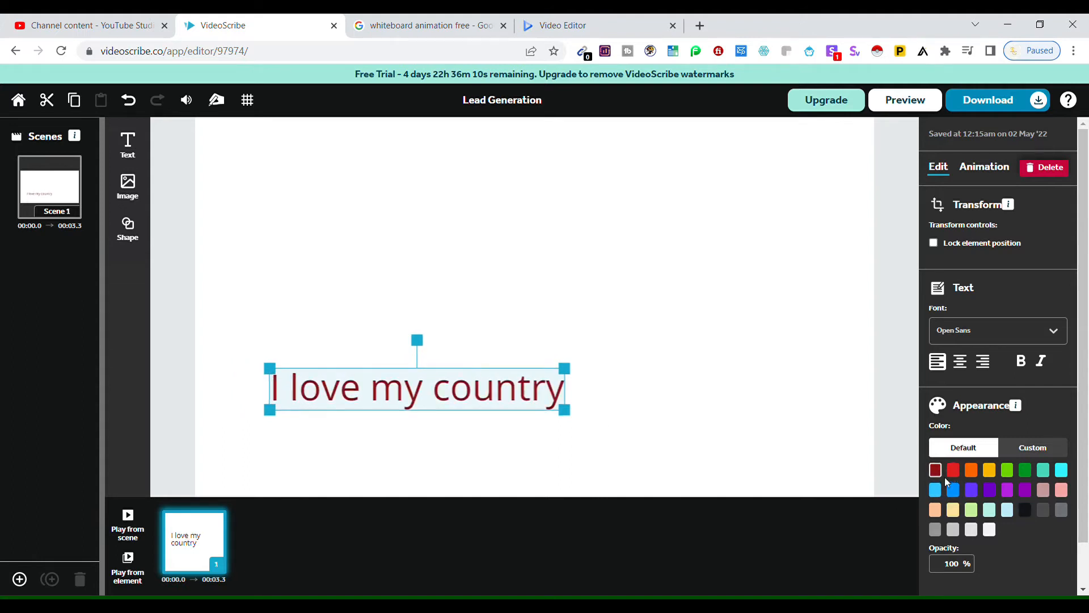
{"action": "left_click", "coordinate": [967, 370]}
{"action": "left_click", "coordinate": [937, 365]}
{"action": "left_click", "coordinate": [1021, 362]}
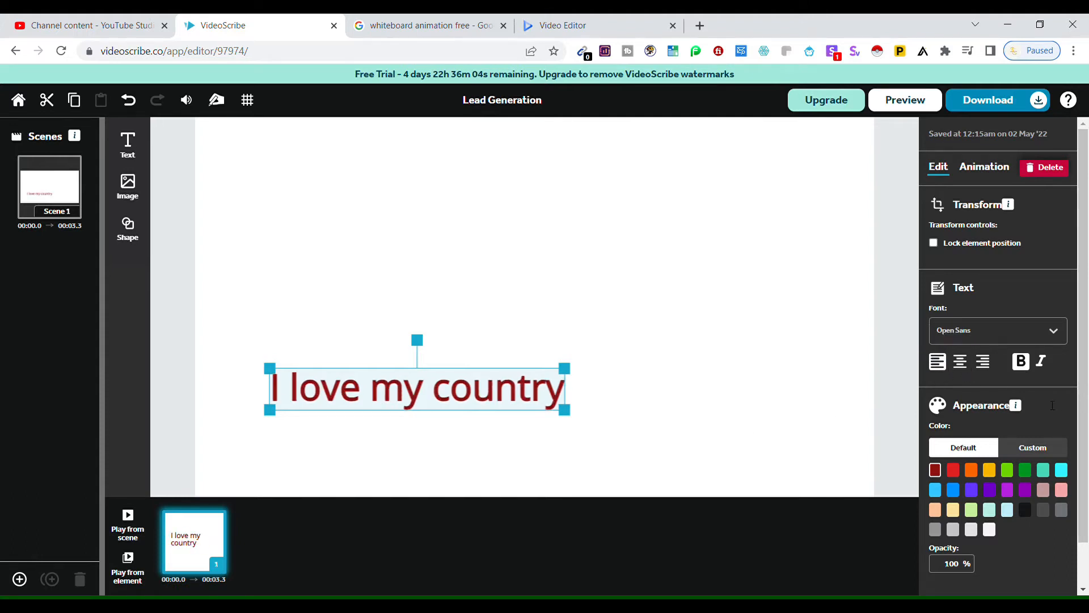
{"action": "key", "text": "ctrl+i"}
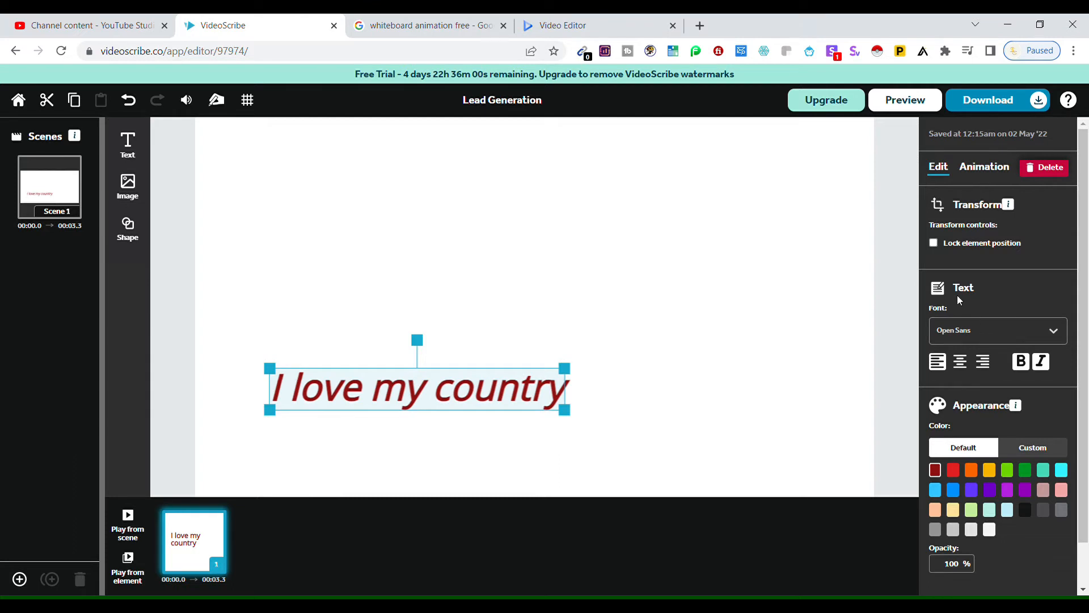
Try locking the text element's position, and undo the lock.
{"action": "left_click", "coordinate": [934, 244]}
{"action": "left_click", "coordinate": [514, 395]}
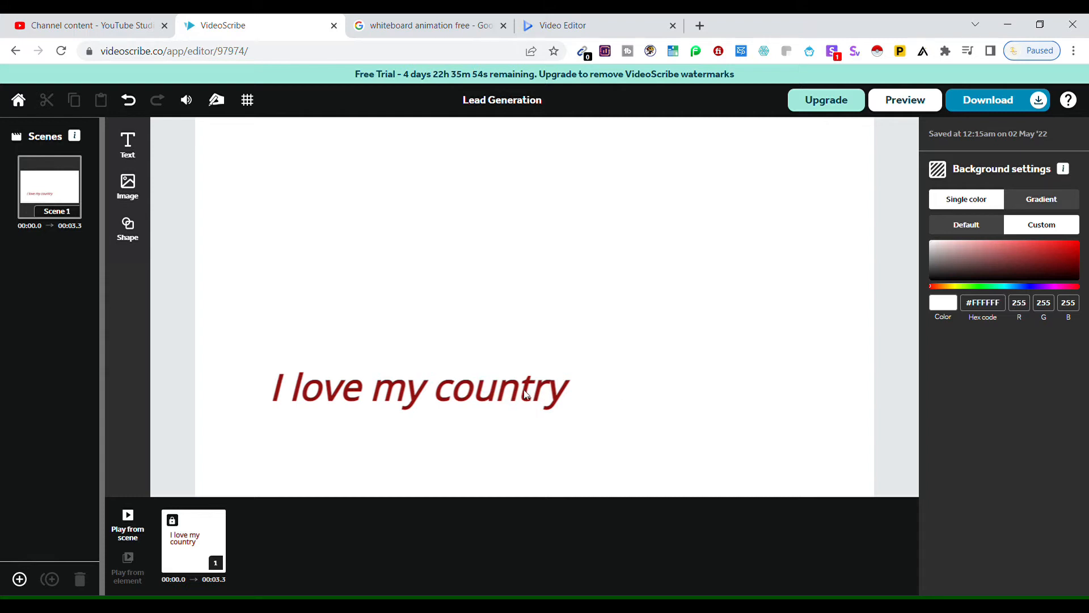
{"action": "key", "text": "ctrl+z"}
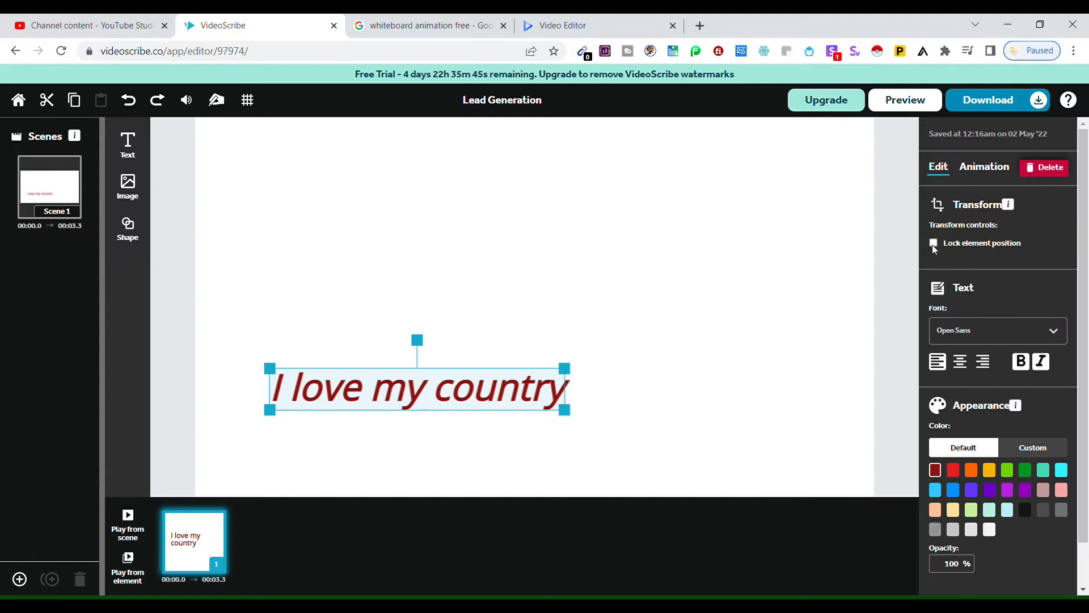
Set the text's font to Noto Serif and play the scene from the start.
{"action": "left_click", "coordinate": [1020, 333]}
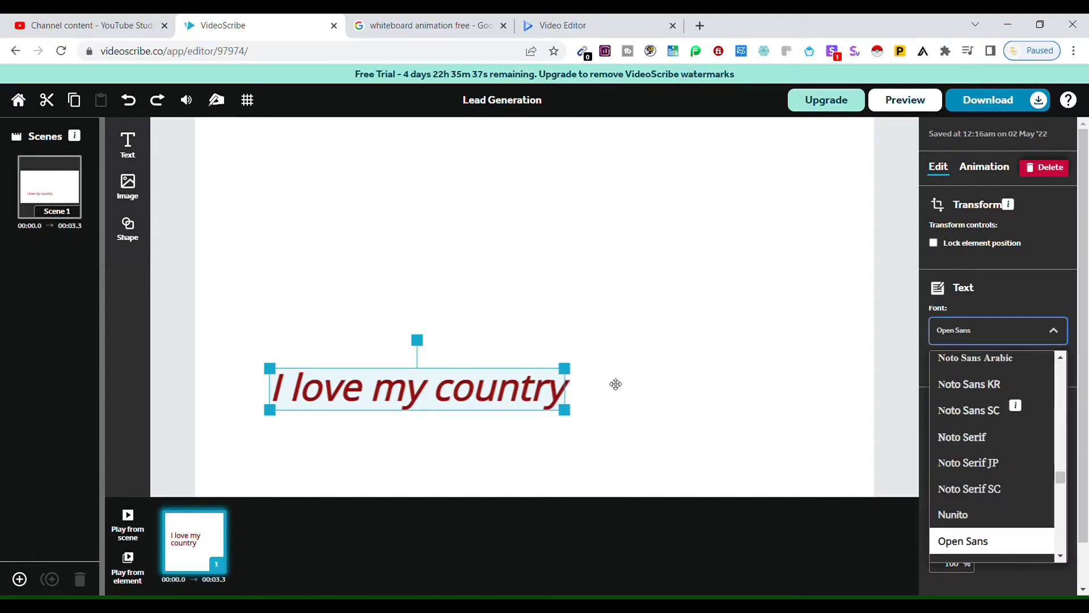
{"action": "left_click", "coordinate": [972, 445]}
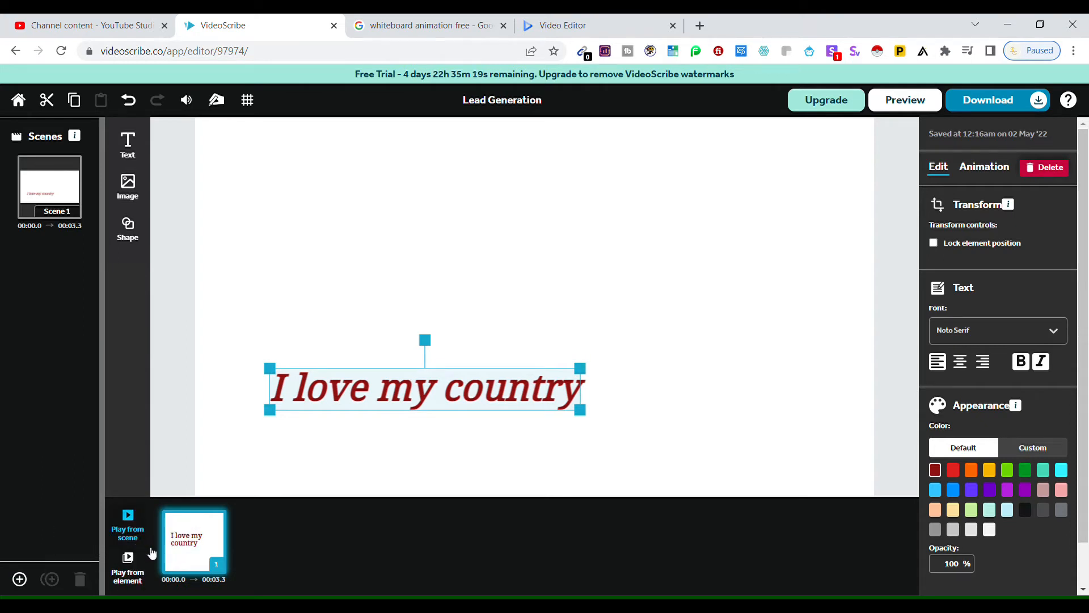
{"action": "left_click", "coordinate": [135, 533]}
Set the default drawing hand to Rosie Red Marker and play the scene again.
{"action": "left_click", "coordinate": [218, 102]}
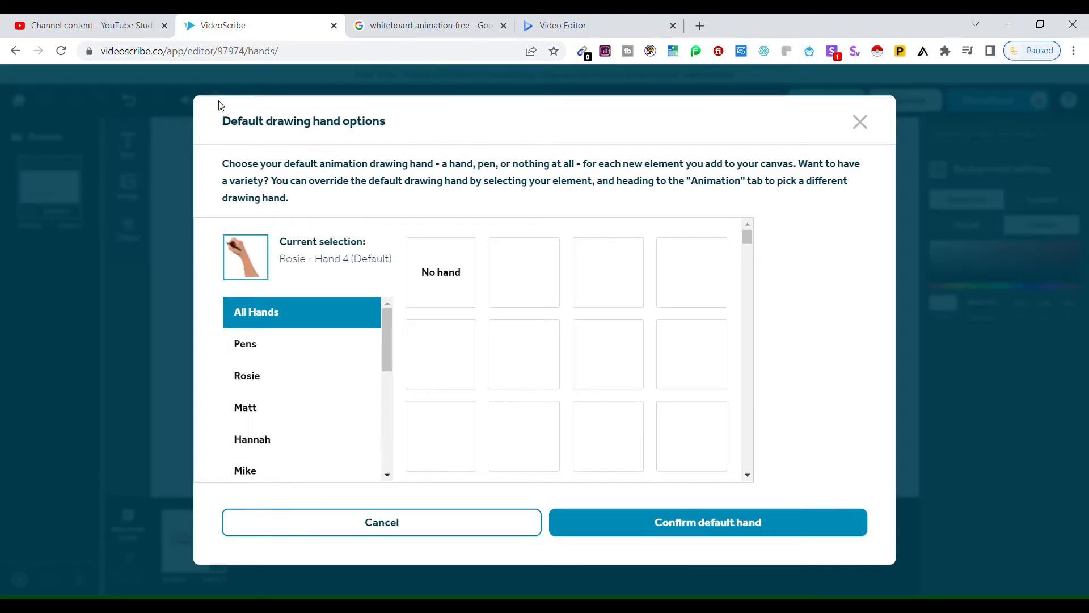
{"action": "left_click", "coordinate": [278, 353]}
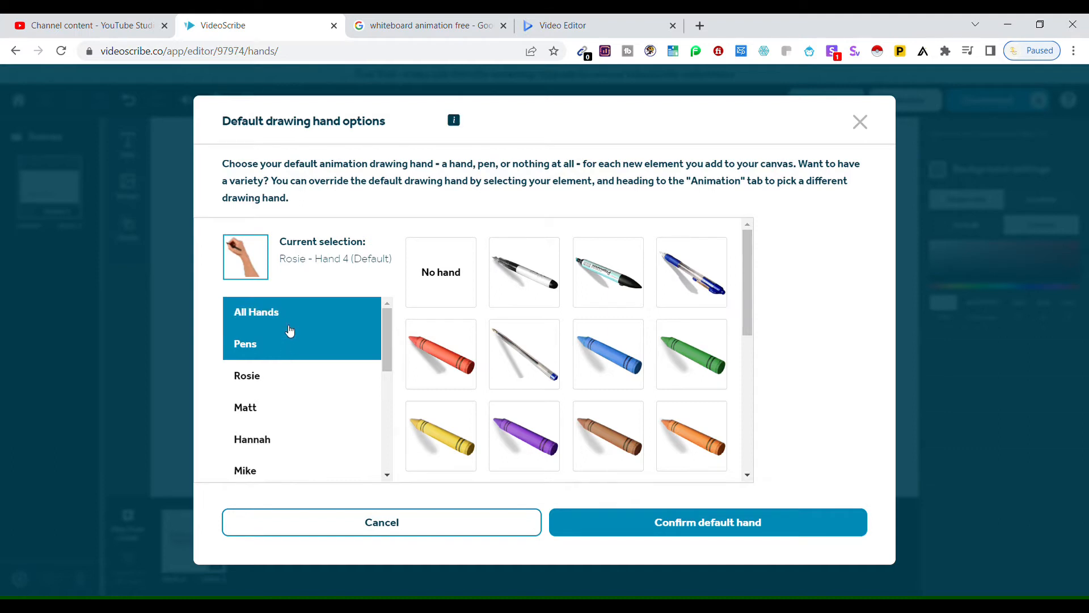
{"action": "left_click", "coordinate": [280, 389]}
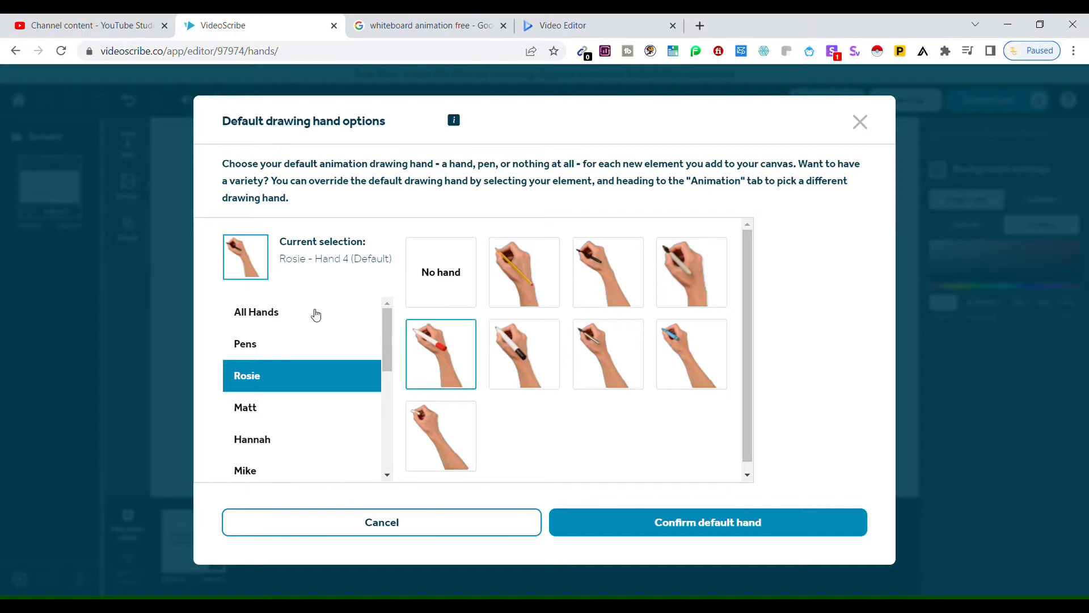
{"action": "left_click", "coordinate": [457, 356]}
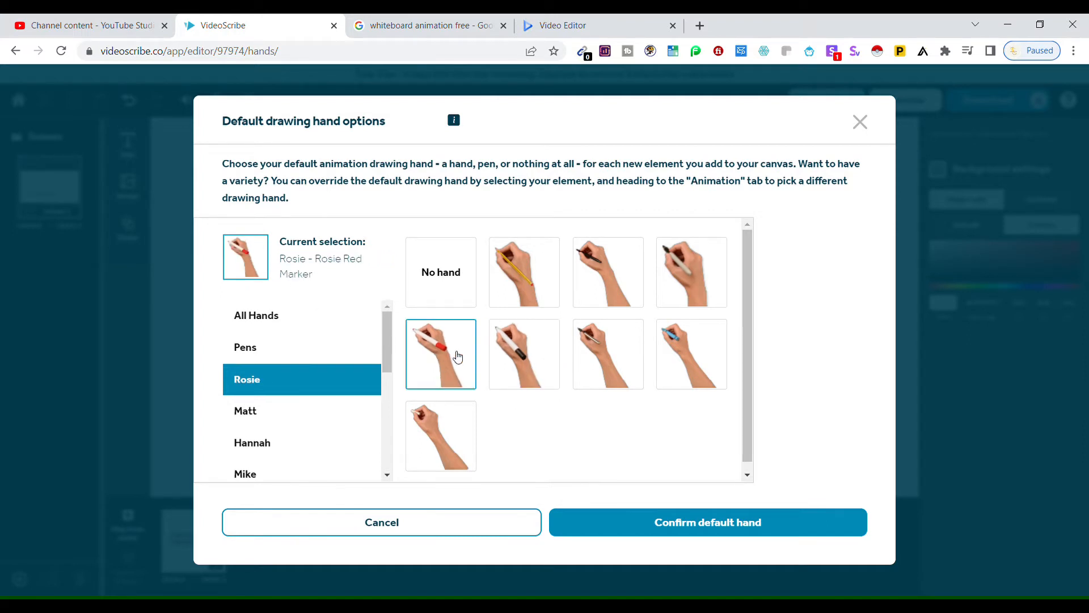
{"action": "left_click", "coordinate": [687, 526]}
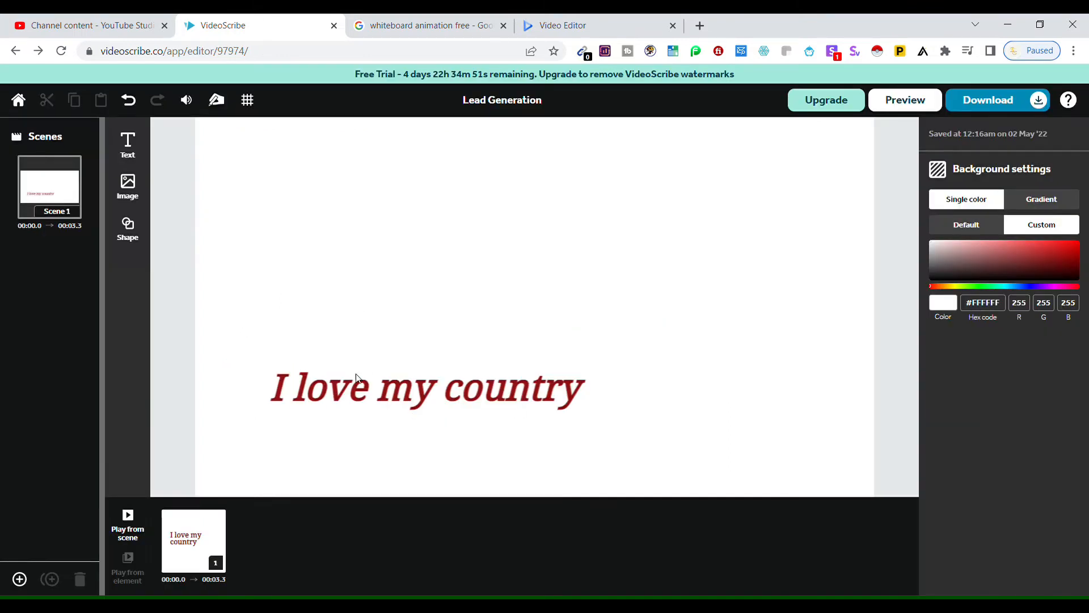
{"action": "left_click", "coordinate": [181, 547]}
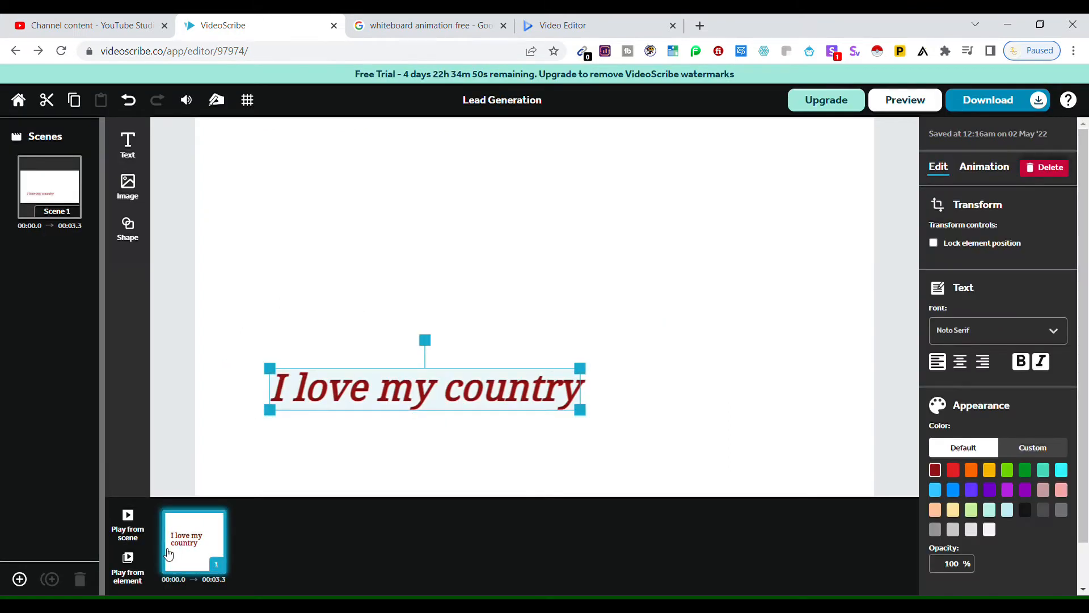
{"action": "left_click", "coordinate": [136, 532]}
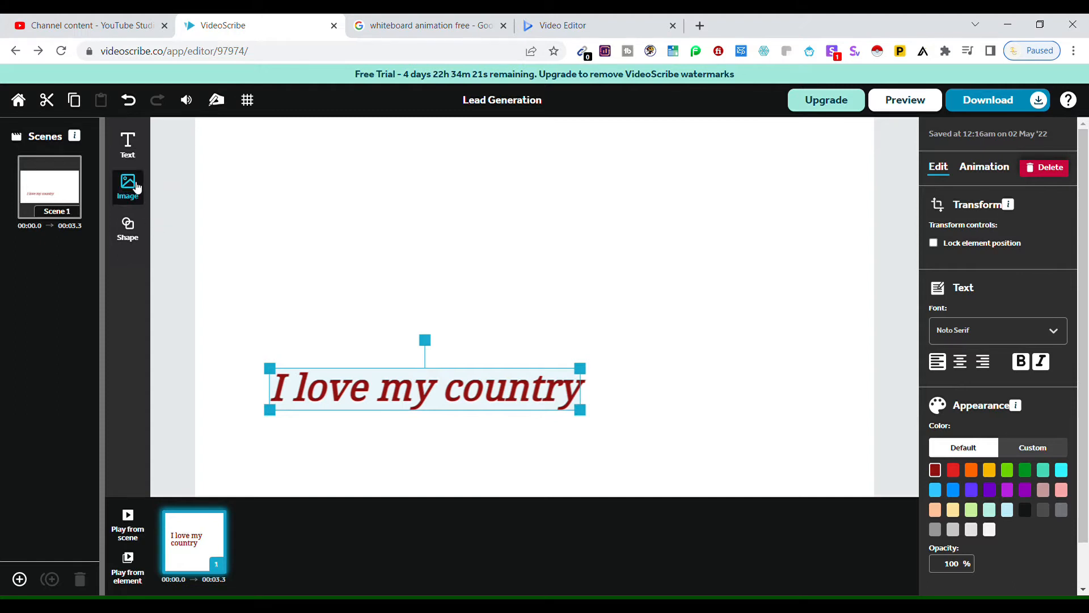
Move the "I love my country" text to the upper left of the canvas.
{"action": "left_click", "coordinate": [645, 401]}
{"action": "left_click_drag", "start_coordinate": [404, 399], "coordinate": [363, 202]}
{"action": "left_click", "coordinate": [465, 328]}
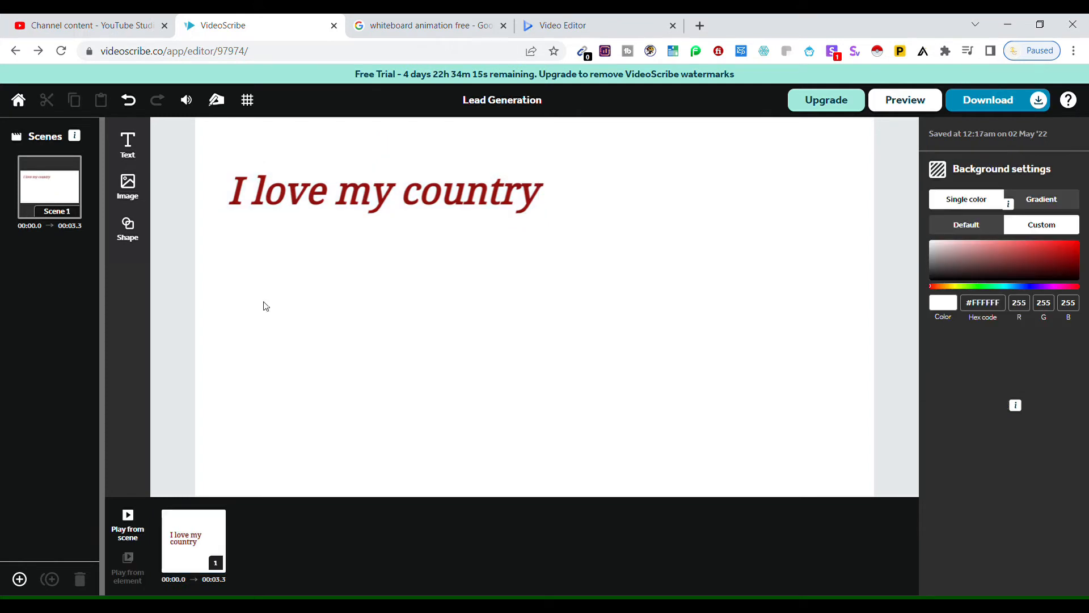
Add a circle shape, shrink it and place it over the middle of the text.
{"action": "left_click", "coordinate": [134, 230]}
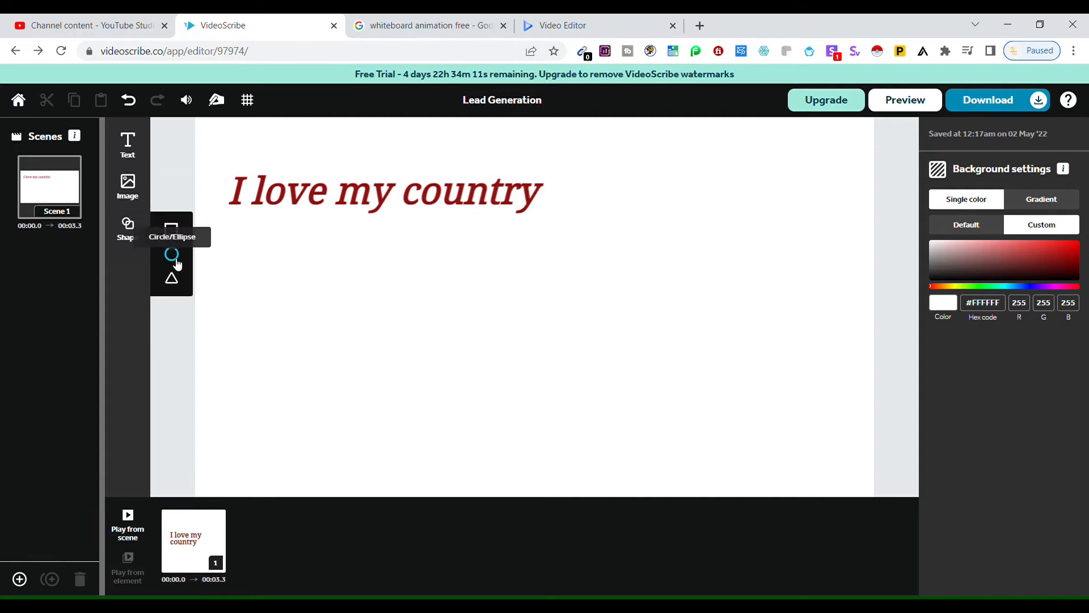
{"action": "left_click", "coordinate": [172, 257]}
{"action": "left_click_drag", "start_coordinate": [570, 341], "coordinate": [572, 387]}
{"action": "left_click_drag", "start_coordinate": [517, 342], "coordinate": [354, 199]}
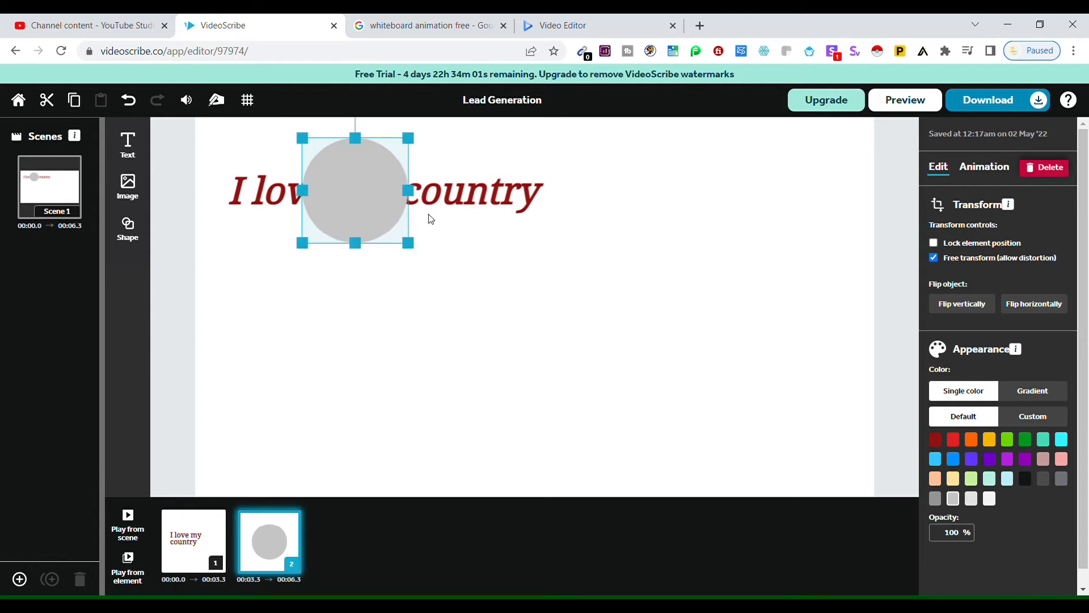
Cut and paste the text so it sits in front of the circle, and play the scene.
{"action": "left_click", "coordinate": [484, 198]}
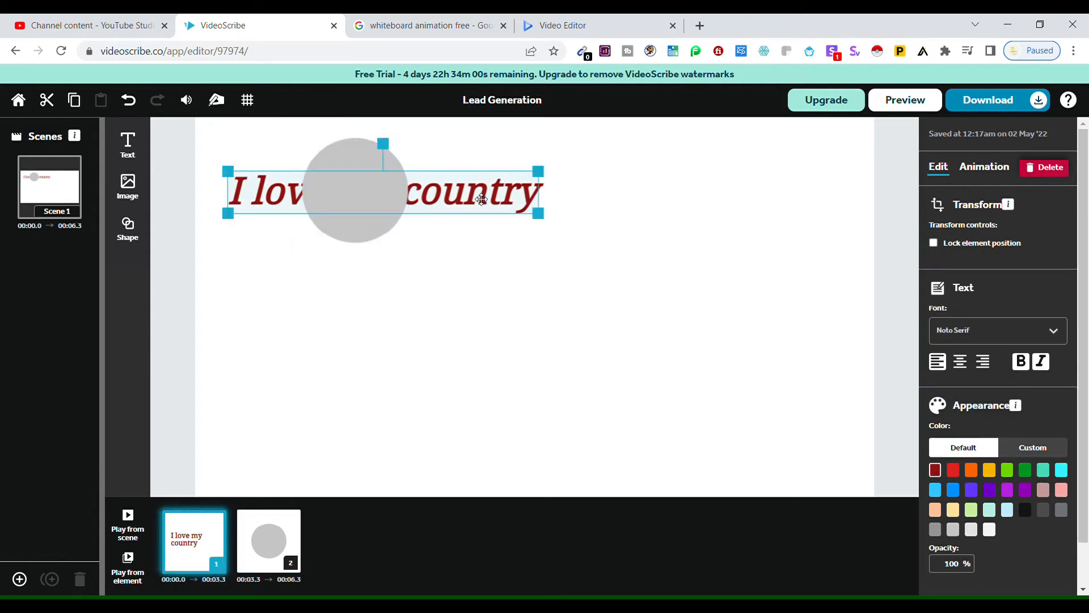
{"action": "key", "text": "ctrl+x"}
{"action": "key", "text": "ctrl+v"}
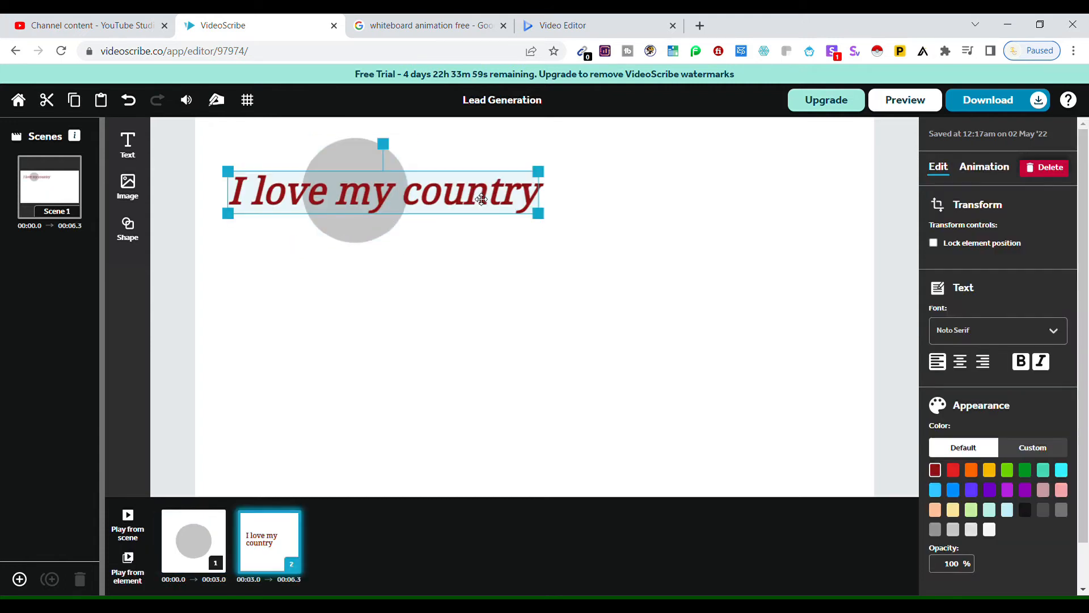
{"action": "left_click", "coordinate": [394, 264]}
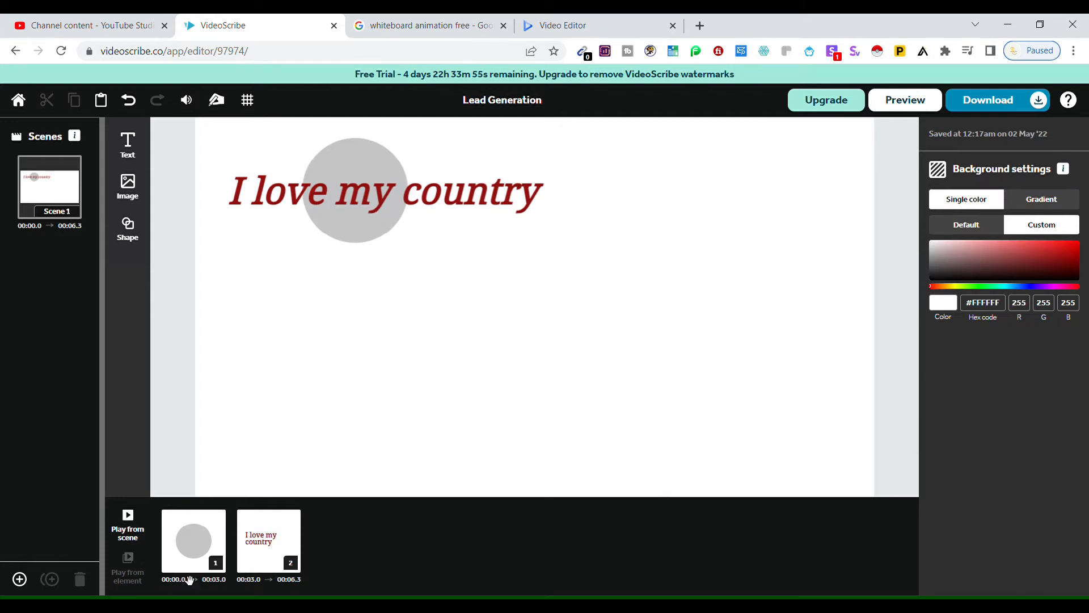
{"action": "left_click", "coordinate": [200, 557]}
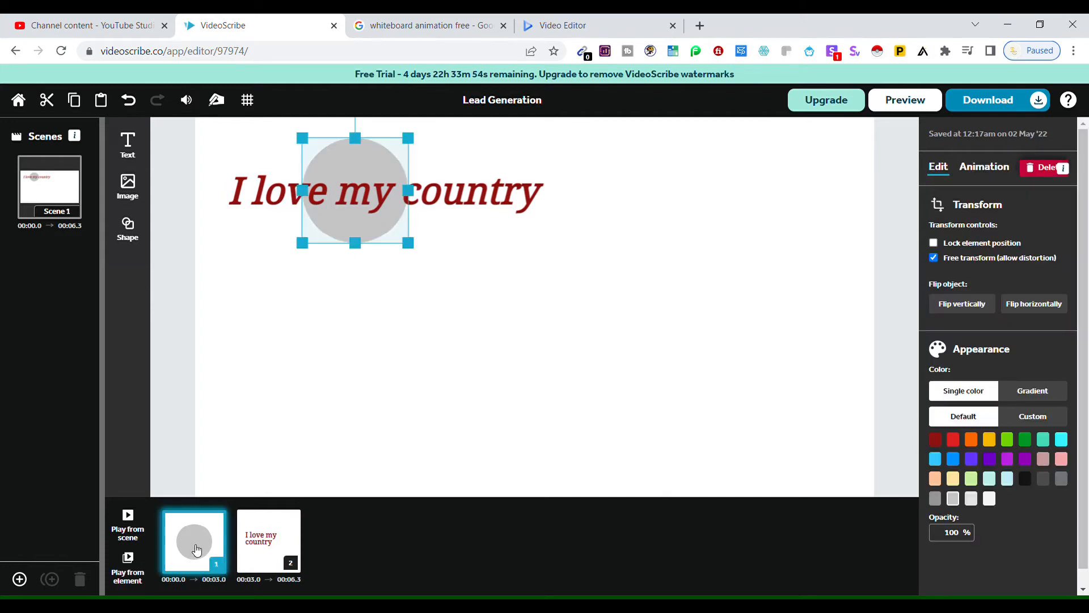
{"action": "left_click", "coordinate": [146, 535]}
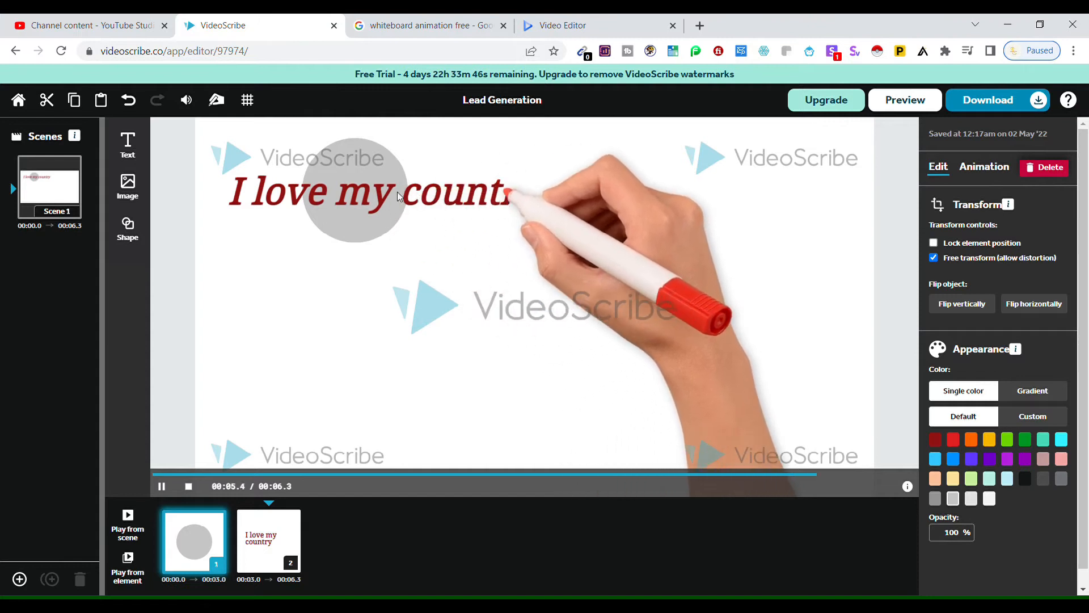
Upload the "Prospect Role Part 10" image from the computer and add it to the scene.
{"action": "left_click", "coordinate": [129, 192]}
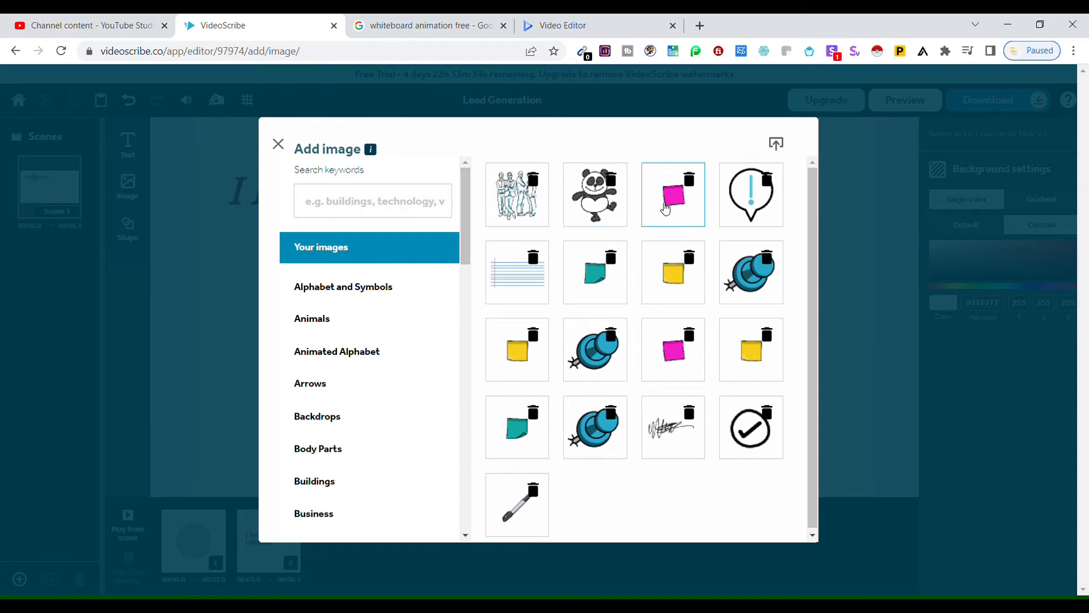
{"action": "left_click", "coordinate": [780, 150]}
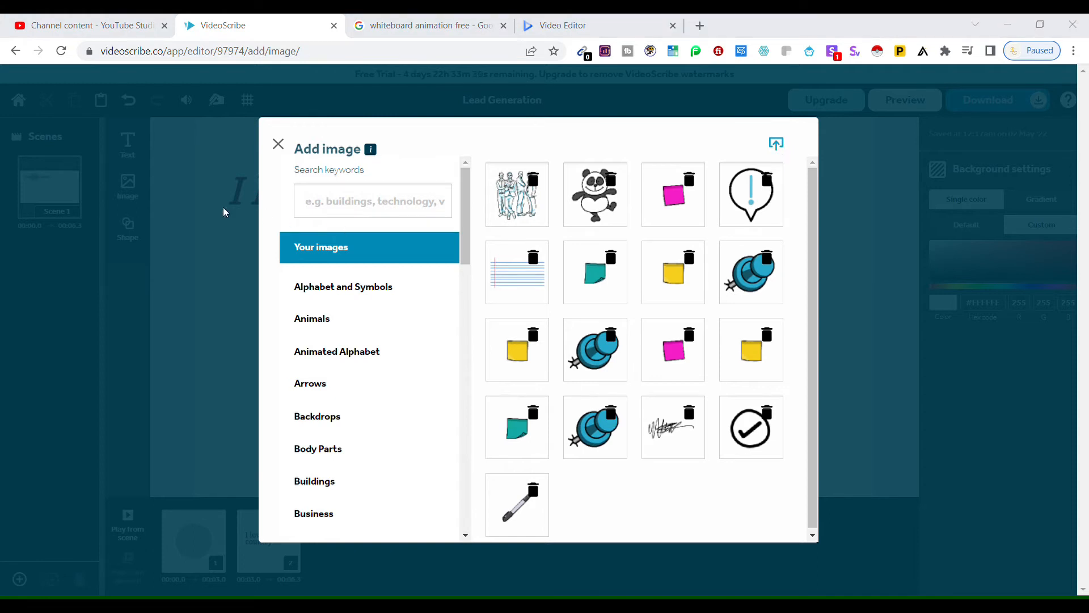
{"action": "left_click", "coordinate": [421, 335]}
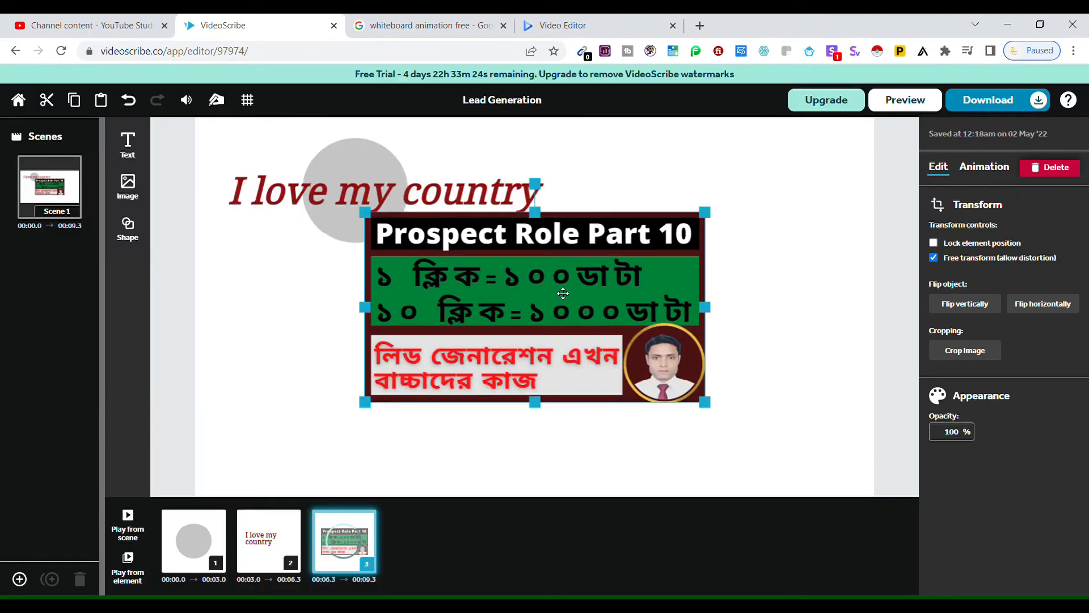
Move the "Prospect Role Part 10" image below and to the right of the text, and play the scene.
{"action": "left_click_drag", "start_coordinate": [561, 295], "coordinate": [640, 338]}
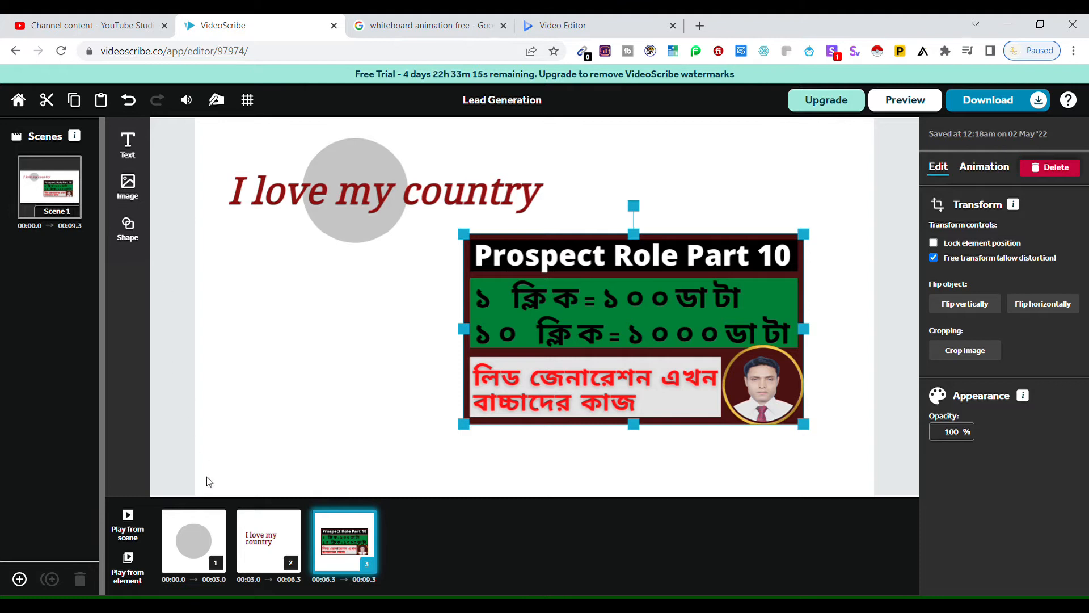
{"action": "left_click", "coordinate": [267, 542]}
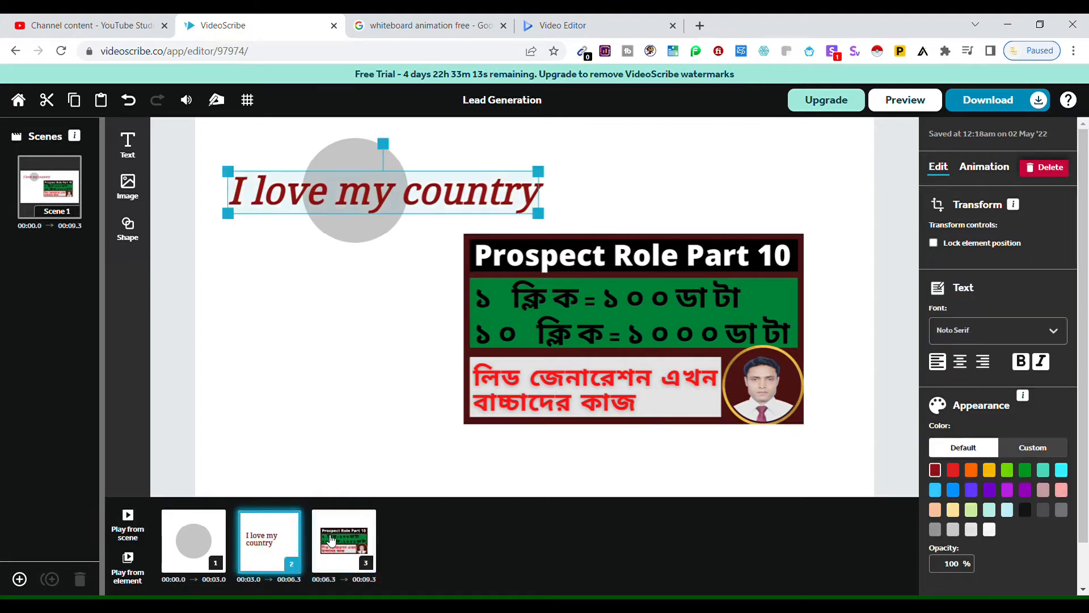
{"action": "left_click", "coordinate": [348, 542]}
{"action": "left_click", "coordinate": [128, 529]}
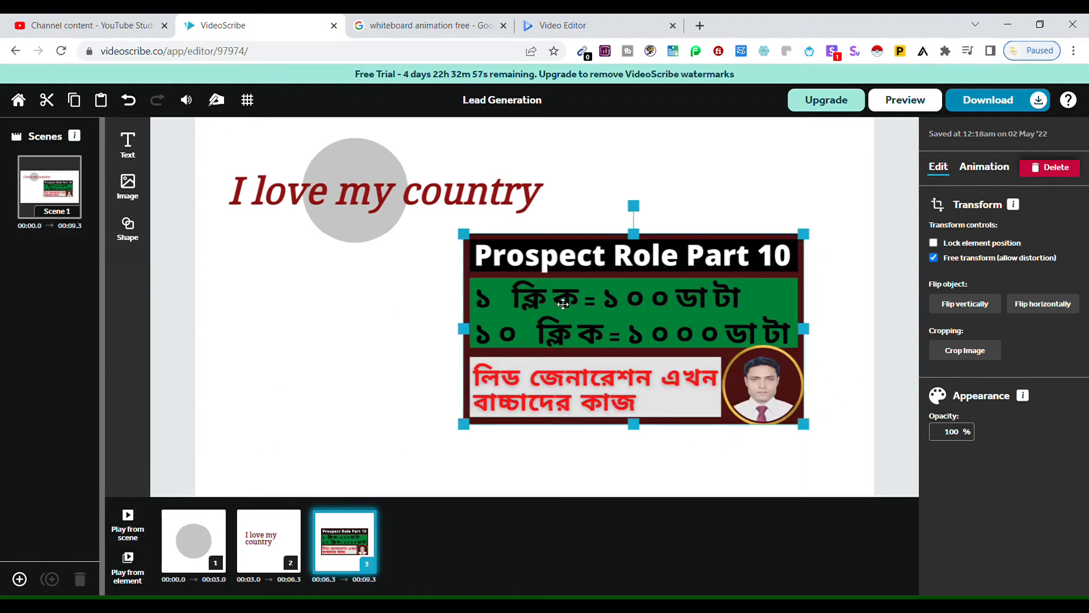
Delete the "Prospect Role Part 10" image from the scene and from the uploaded images library.
{"action": "key", "text": "Delete"}
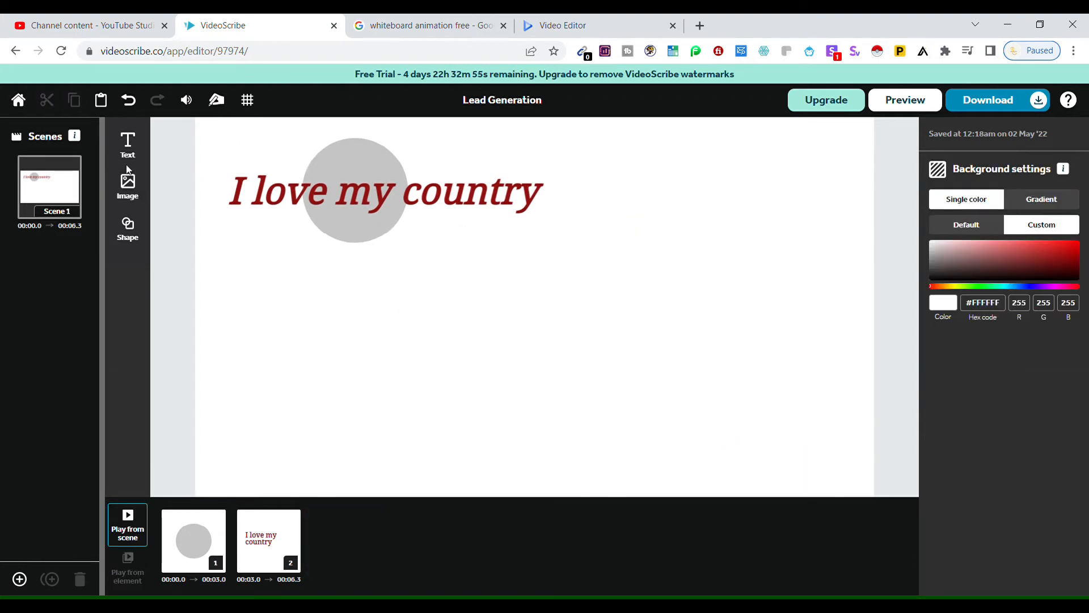
{"action": "left_click", "coordinate": [130, 188]}
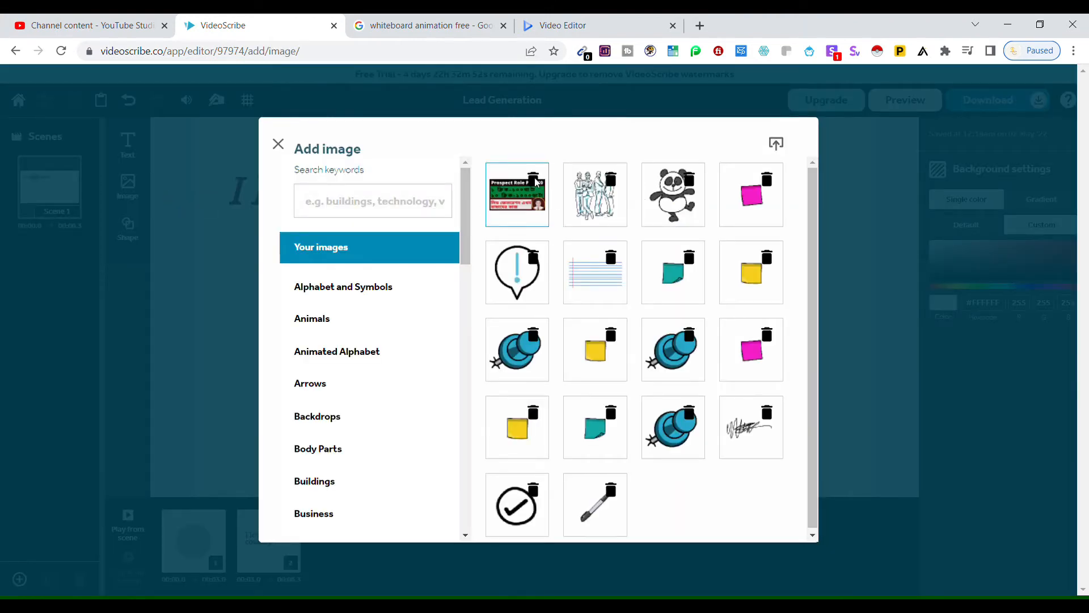
{"action": "left_click", "coordinate": [533, 179]}
{"action": "left_click", "coordinate": [614, 131]}
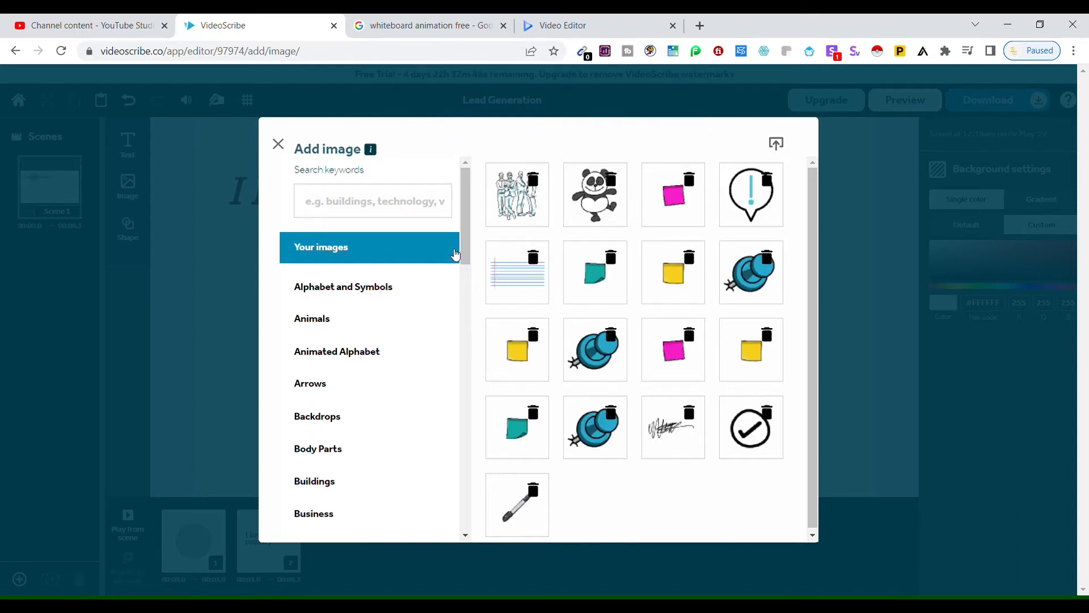
Try the brown bear image from the Animals category in the scene, and delete it.
{"action": "mouse_move", "coordinate": [469, 210]}
{"action": "left_mouse_down"}
{"action": "mouse_move", "coordinate": [468, 237]}
{"action": "mouse_move", "coordinate": [474, 230]}
{"action": "left_mouse_up"}
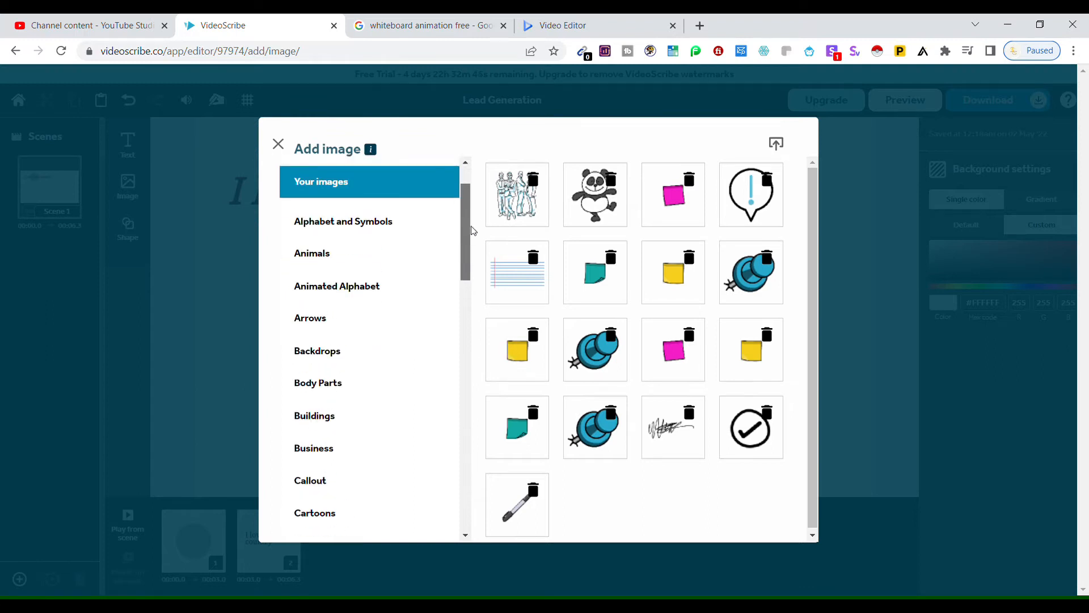
{"action": "left_click", "coordinate": [335, 266]}
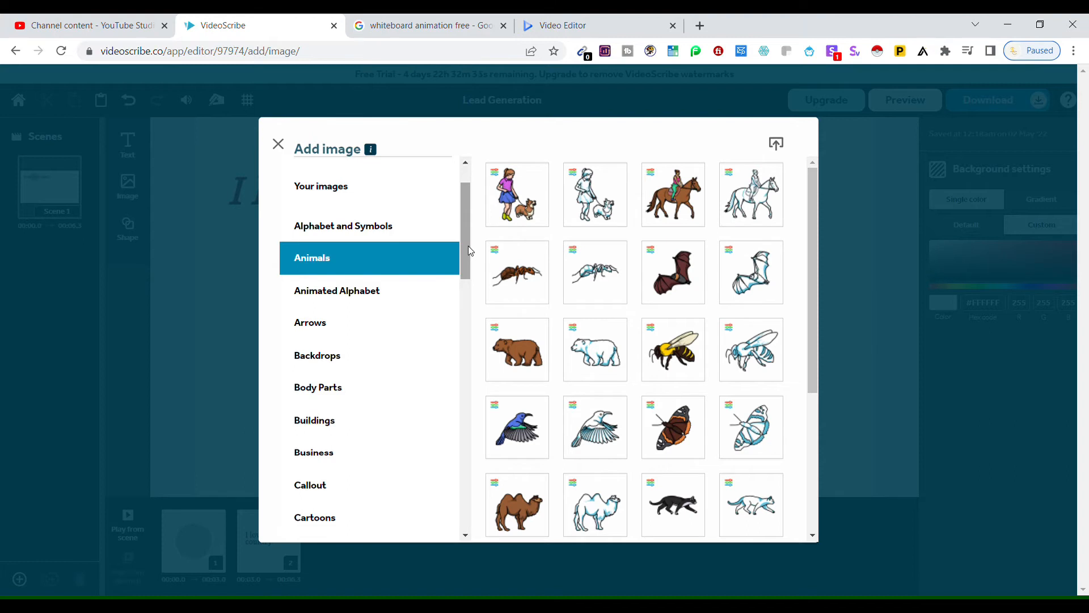
{"action": "left_click", "coordinate": [529, 361]}
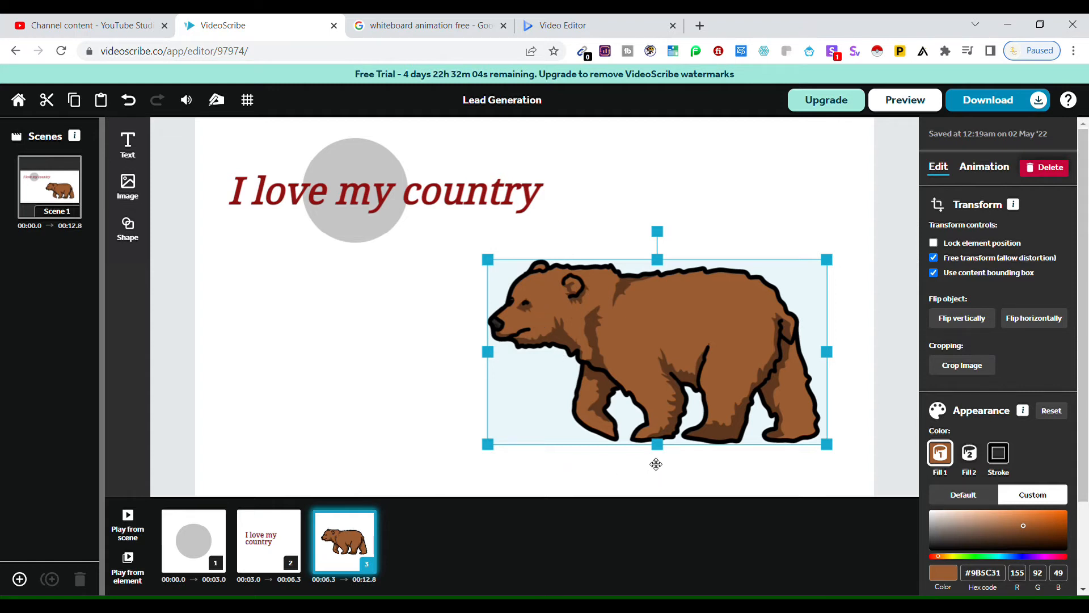
{"action": "key", "text": "Delete"}
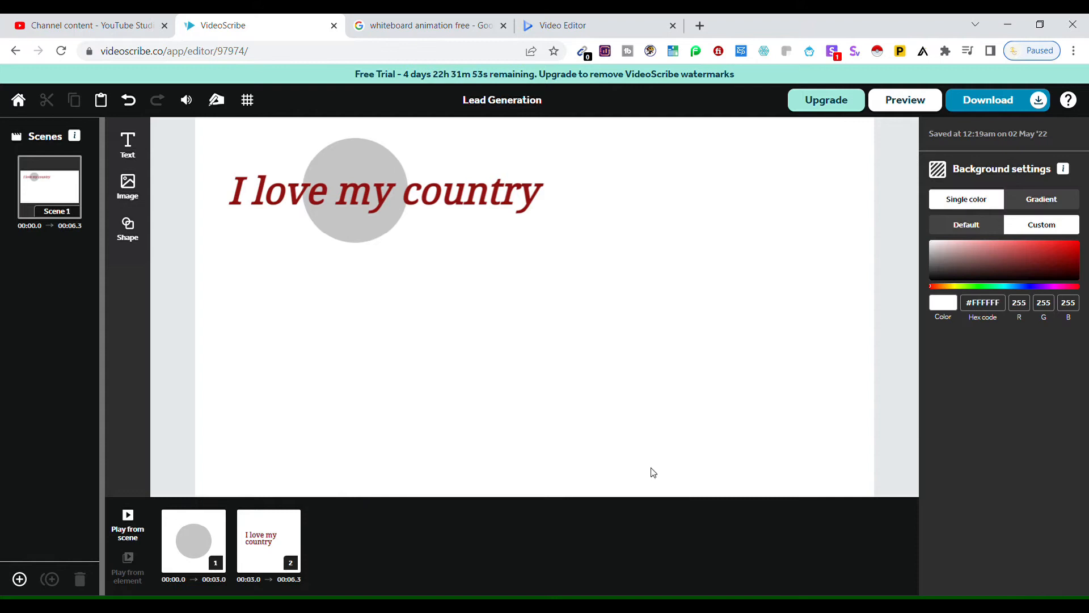
Add the coloured auto rickshaw image from the Vehicles category to the scene.
{"action": "left_click", "coordinate": [127, 183]}
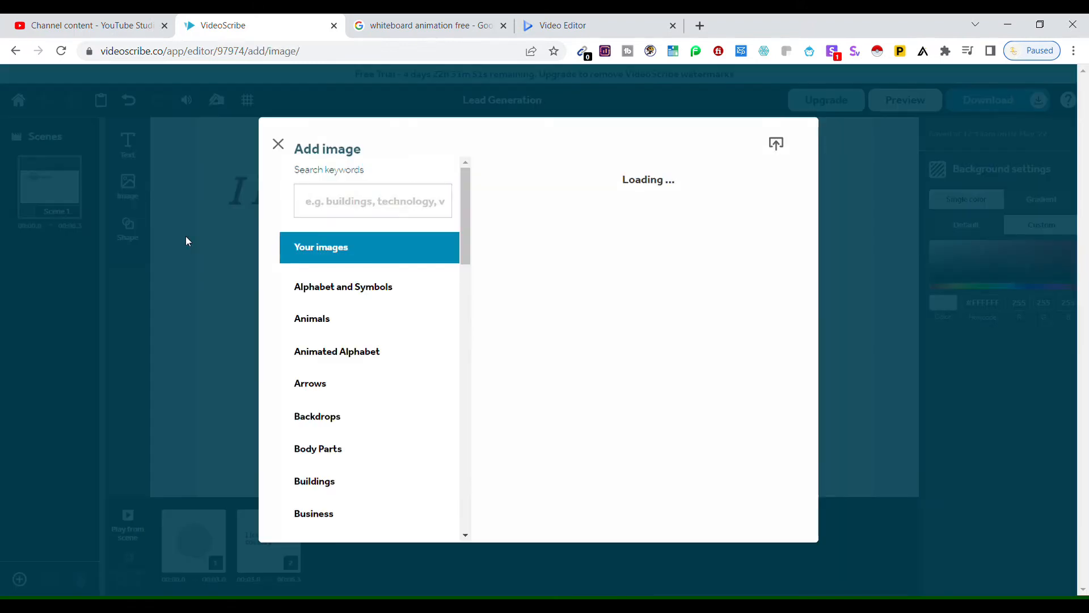
{"action": "left_click_drag", "start_coordinate": [463, 213], "coordinate": [476, 489]}
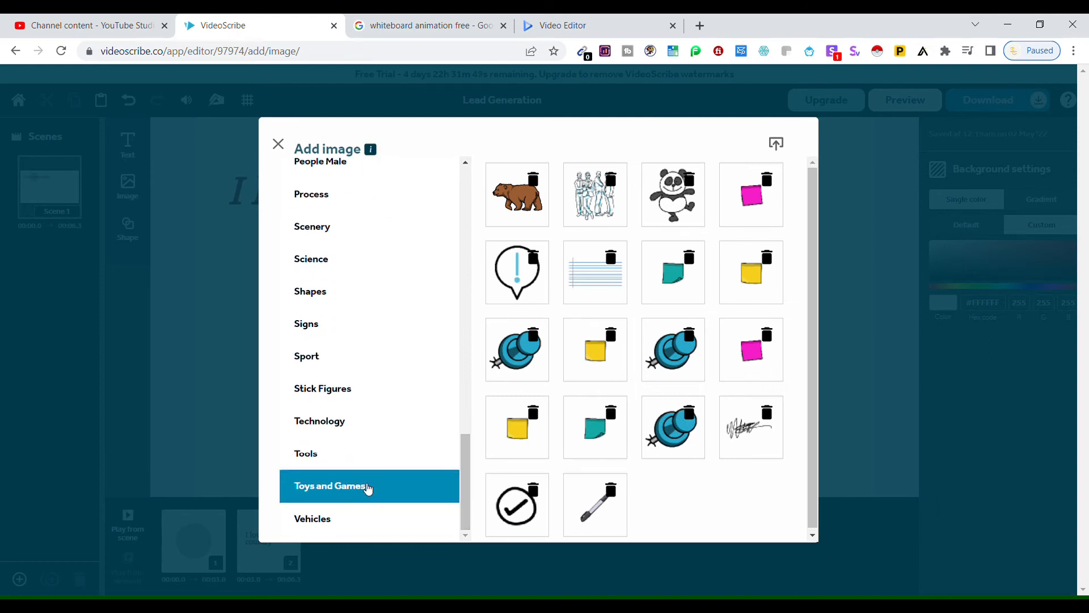
{"action": "left_click", "coordinate": [323, 514]}
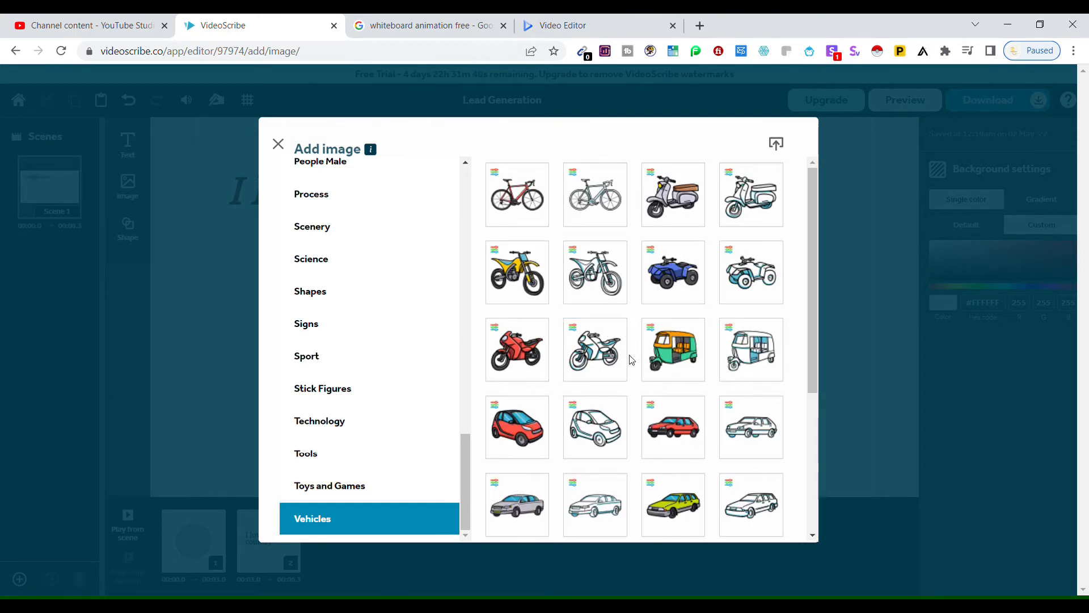
{"action": "left_click", "coordinate": [675, 356]}
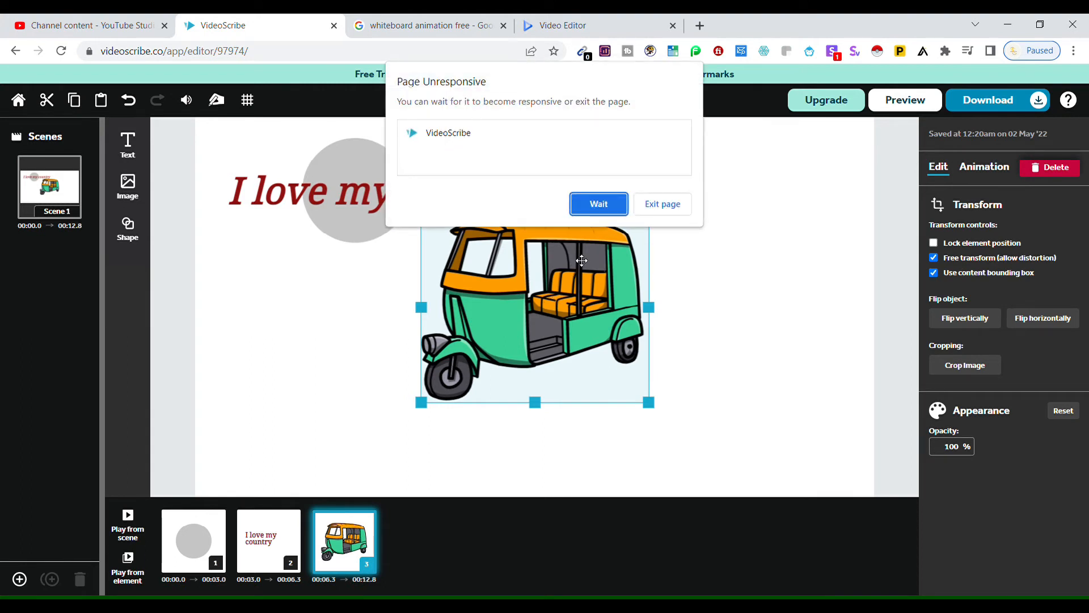
Exit the unresponsive page and reload the project editor from its address.
{"action": "left_click", "coordinate": [618, 214]}
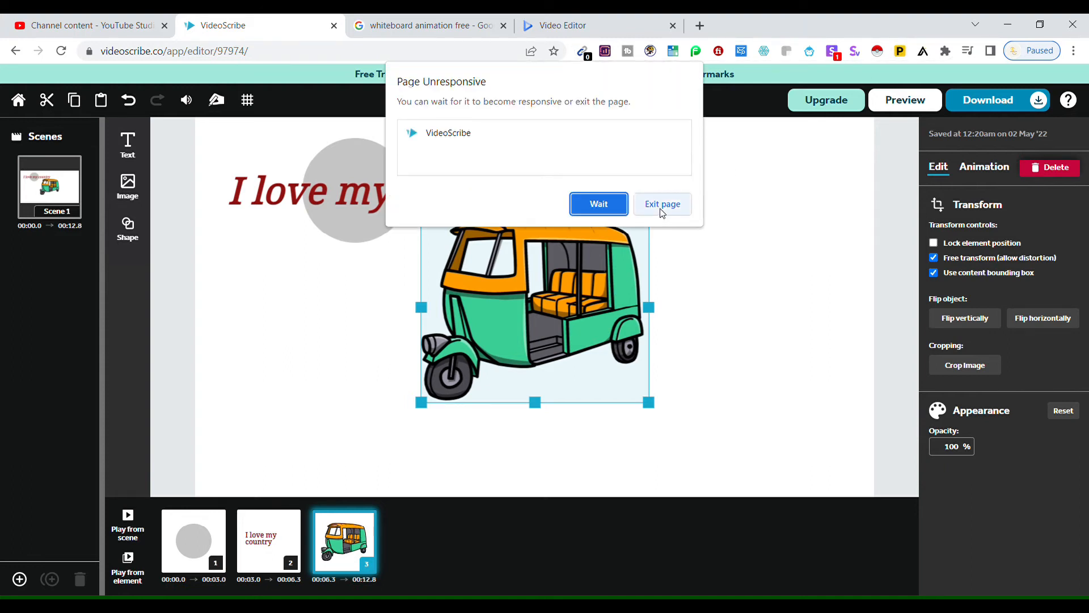
{"action": "left_click", "coordinate": [661, 206]}
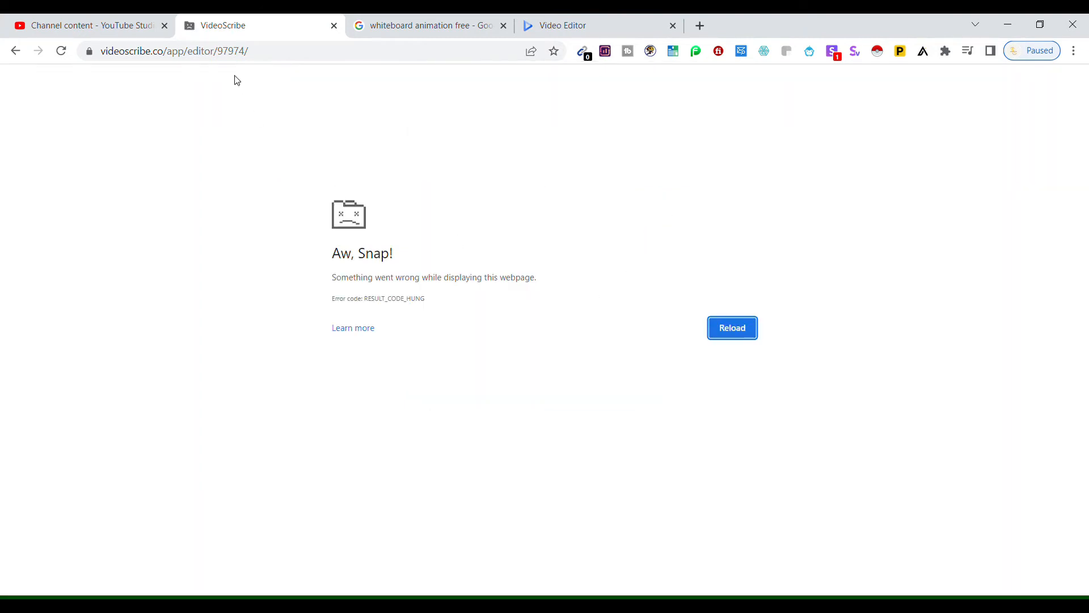
{"action": "left_click", "coordinate": [273, 55]}
{"action": "left_click", "coordinate": [273, 55]}
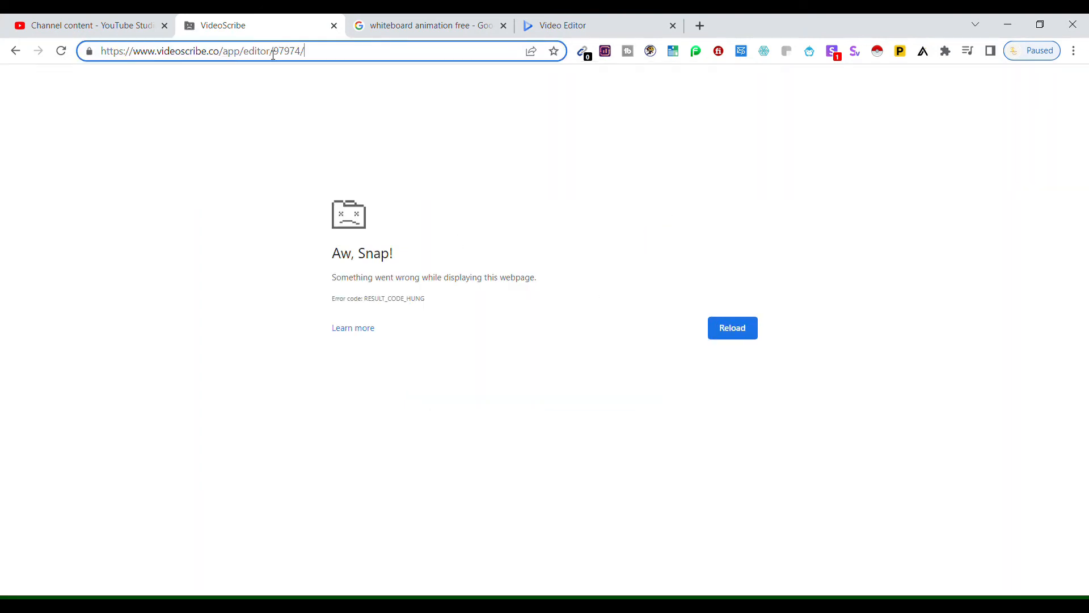
{"action": "key", "text": "Return"}
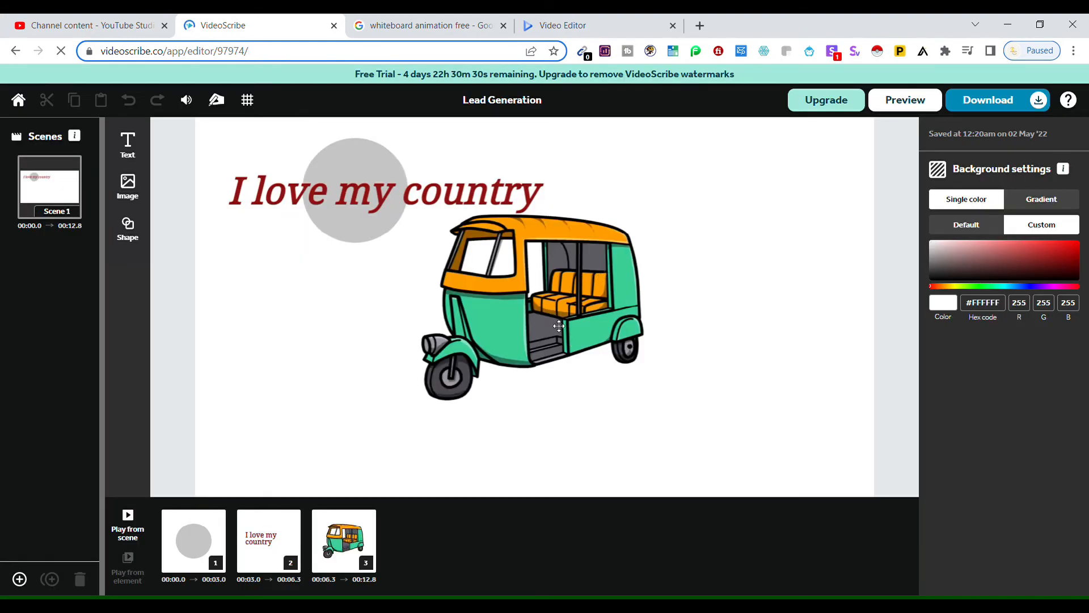
Move the auto rickshaw to the lower right of the canvas and shrink it to roughly a third of its size.
{"action": "left_click", "coordinate": [545, 317]}
{"action": "left_click_drag", "start_coordinate": [536, 301], "coordinate": [722, 344]}
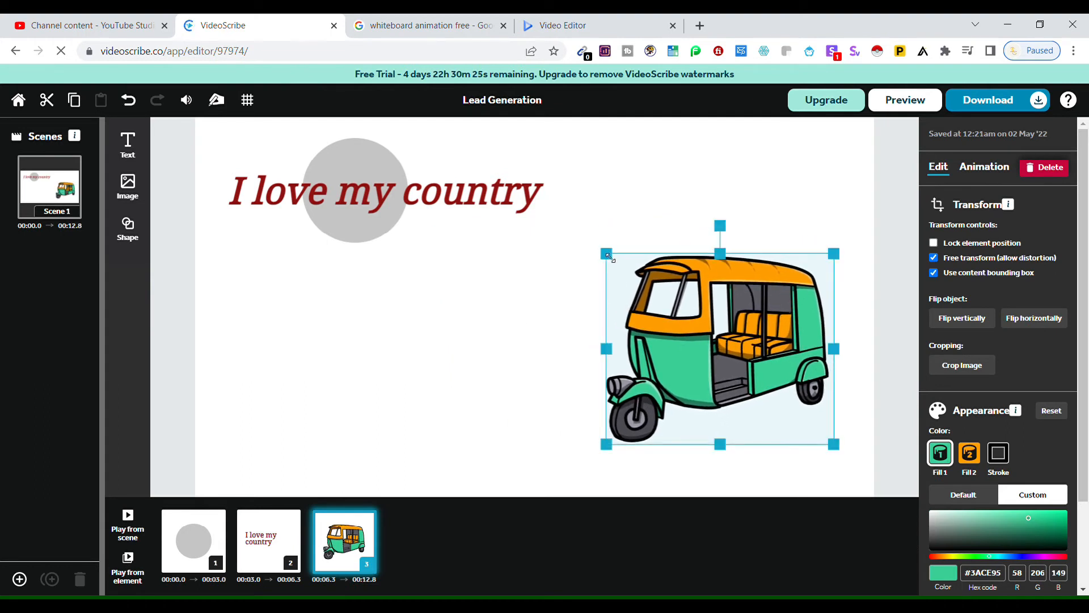
{"action": "left_click_drag", "start_coordinate": [607, 255], "coordinate": [751, 375]}
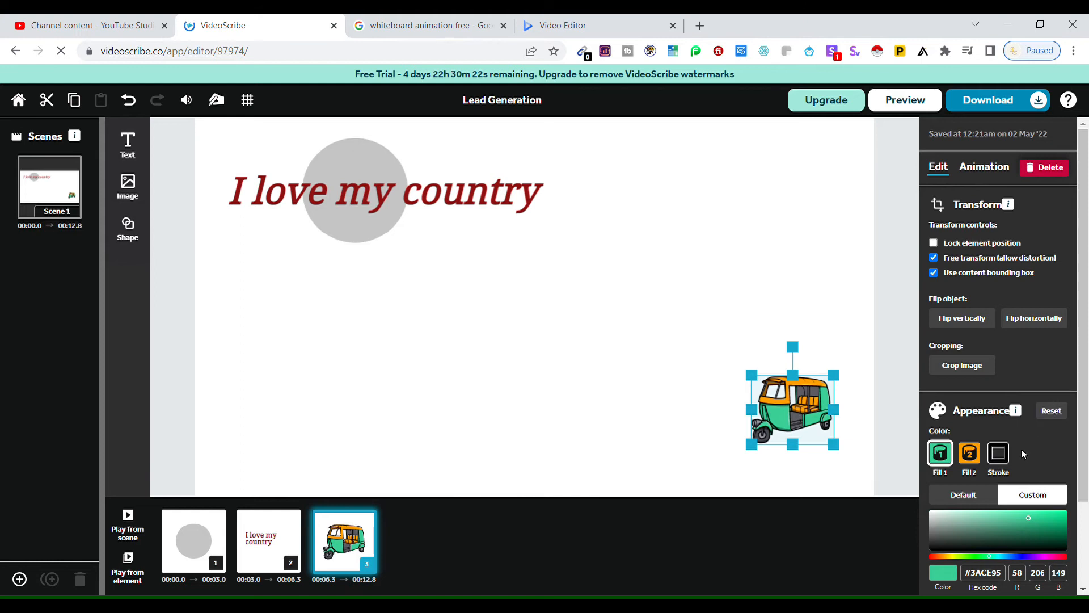
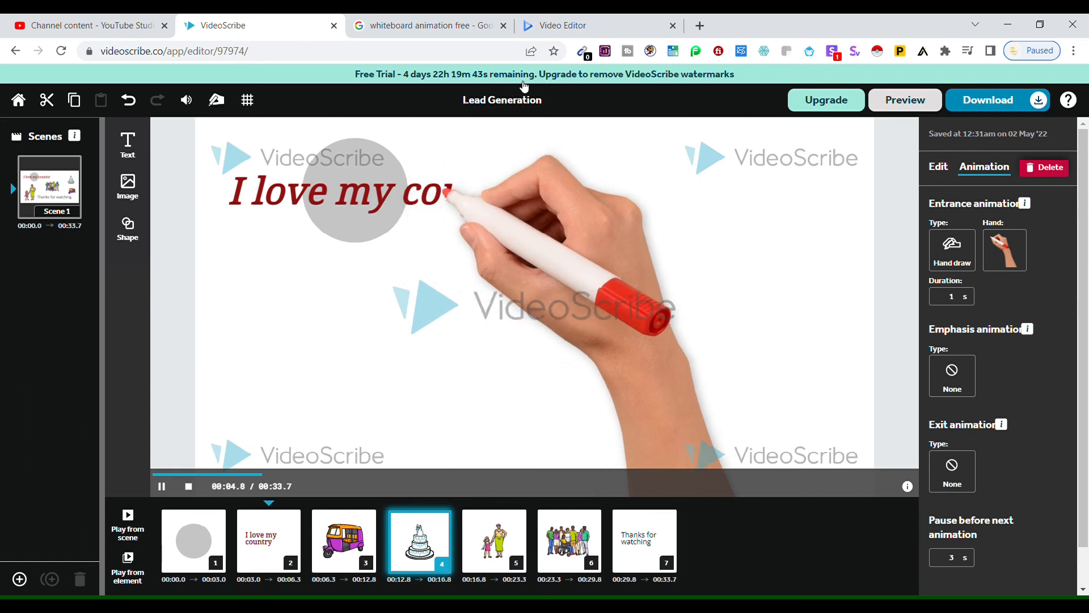
Stop the scene playback and open the account upgrade offer from the free trial notice.
{"action": "key", "text": "Escape"}
{"action": "left_click", "coordinate": [536, 85]}
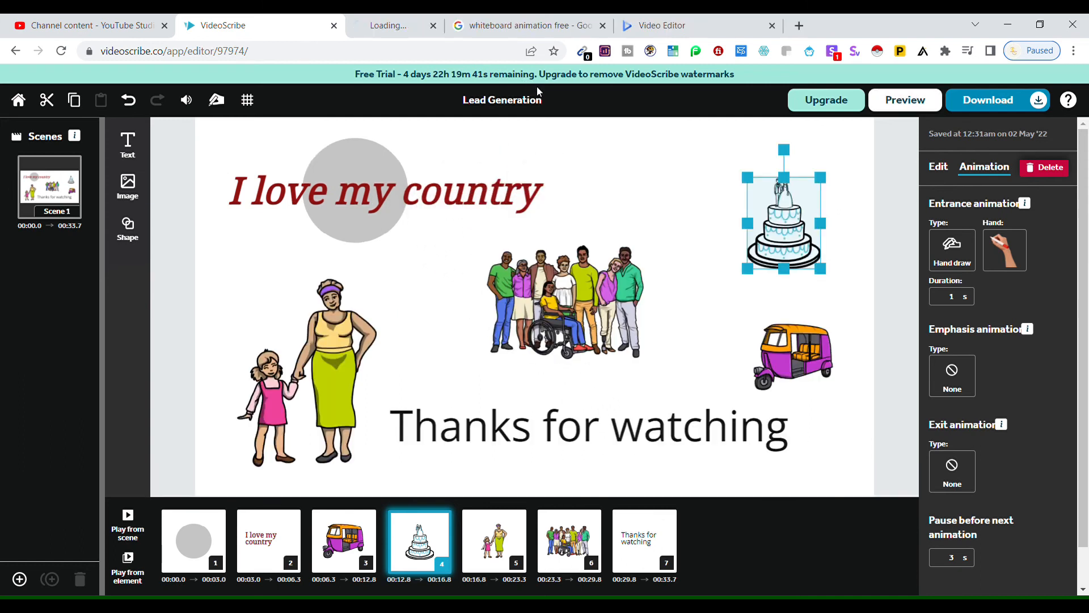
{"action": "left_click", "coordinate": [464, 30]}
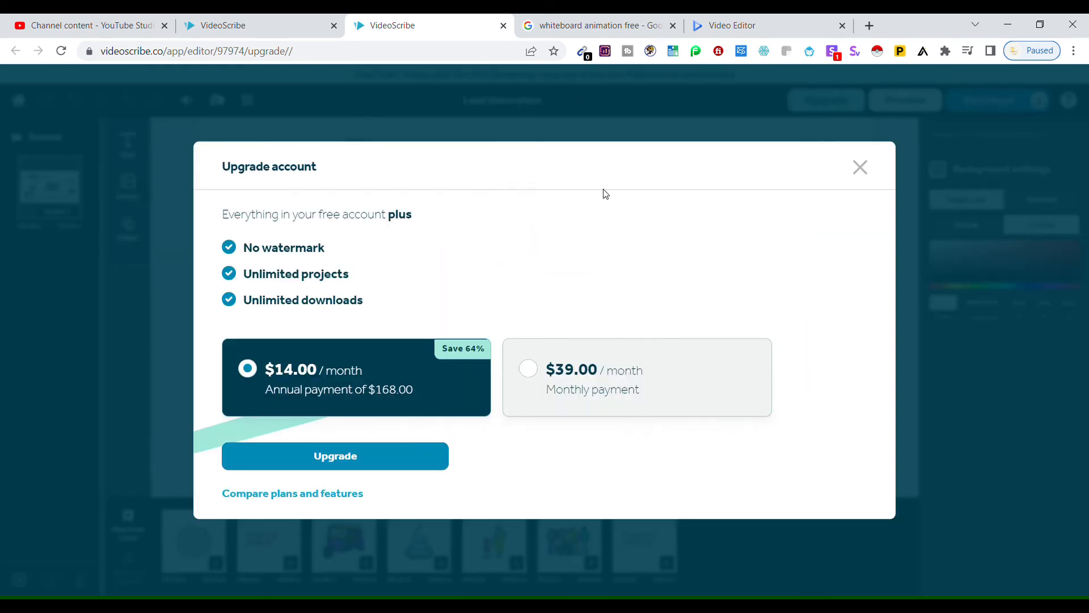
Review the upgrade benefits on watermark, projects and downloads, and close the offer.
{"action": "left_click_drag", "start_coordinate": [245, 249], "coordinate": [344, 250]}
{"action": "left_click_drag", "start_coordinate": [244, 276], "coordinate": [357, 277]}
{"action": "left_click_drag", "start_coordinate": [244, 302], "coordinate": [365, 304]}
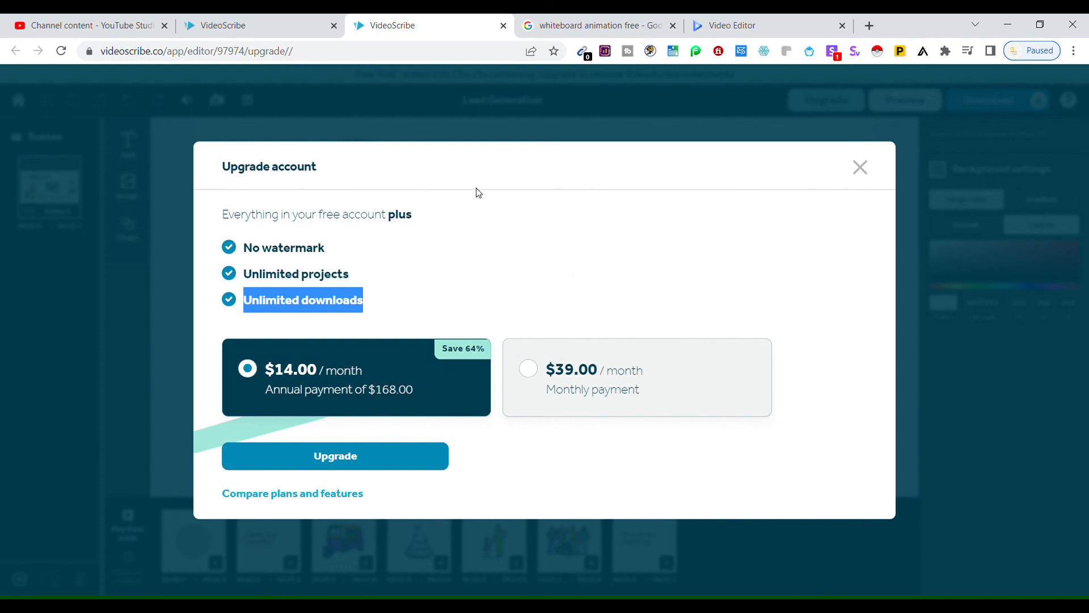
{"action": "left_click", "coordinate": [860, 168]}
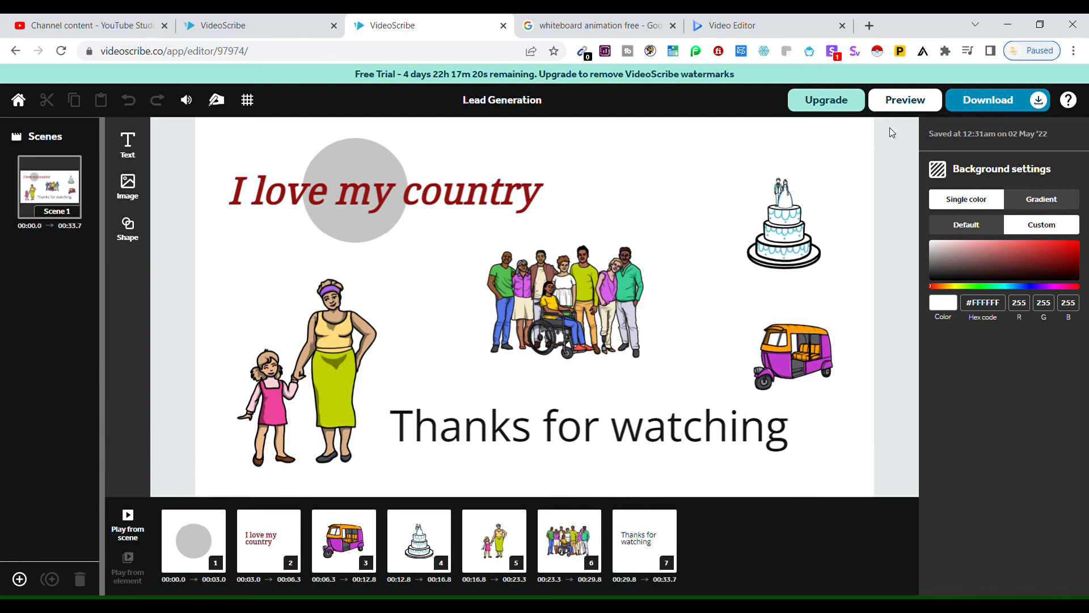
Open the project's download options and examine the free download allowance.
{"action": "left_click", "coordinate": [969, 98]}
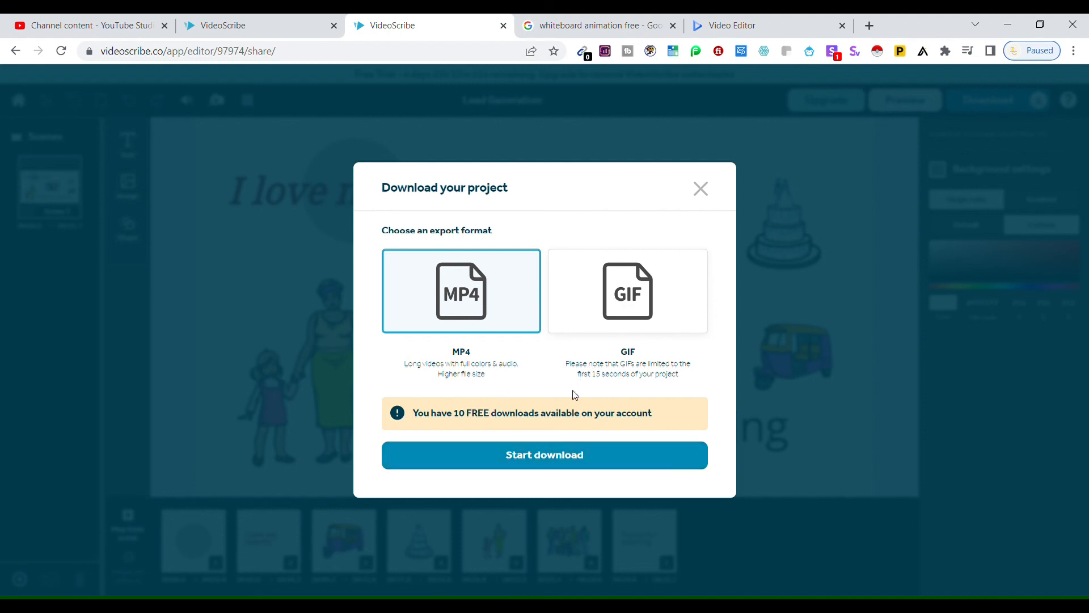
{"action": "left_click_drag", "start_coordinate": [647, 413], "coordinate": [530, 293]}
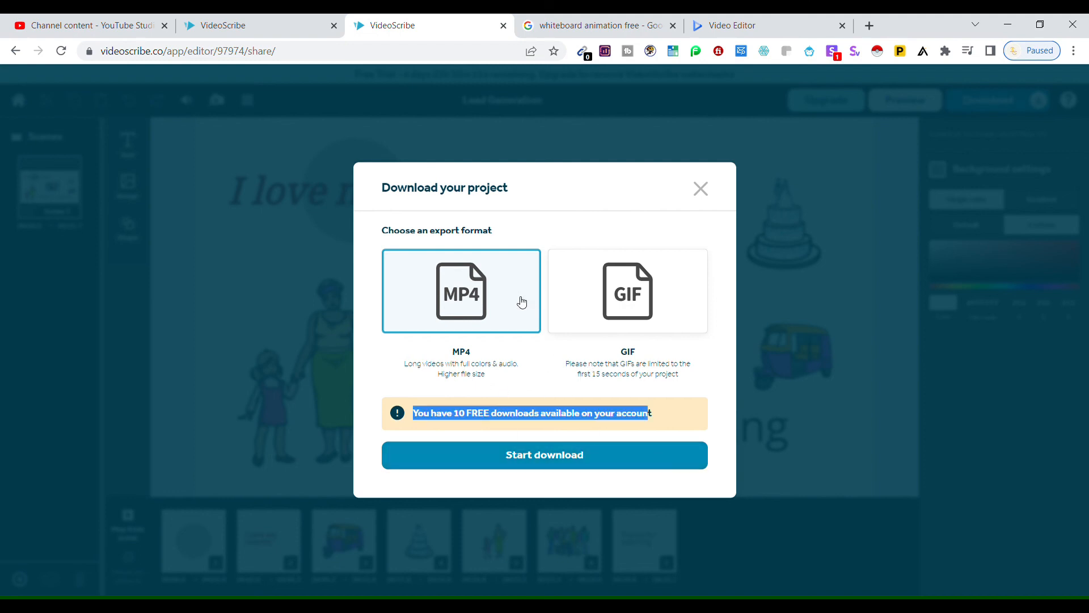